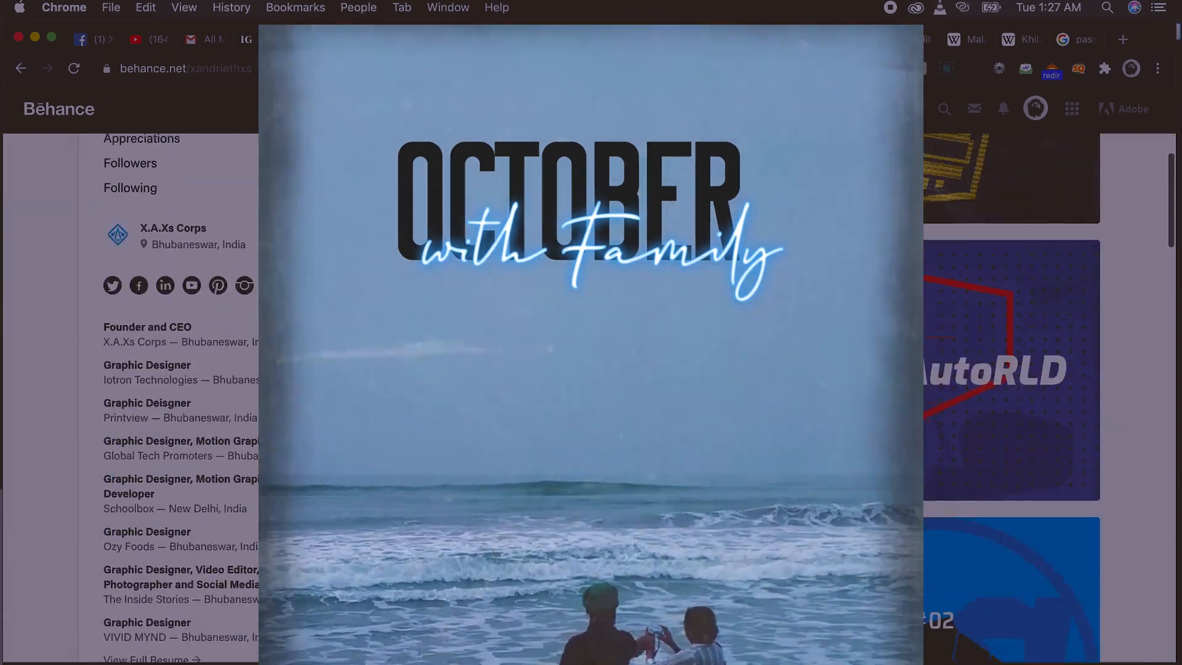
{"action": "scroll", "coordinate": [591, 394], "scroll_direction": "down", "scroll_amount": 5}
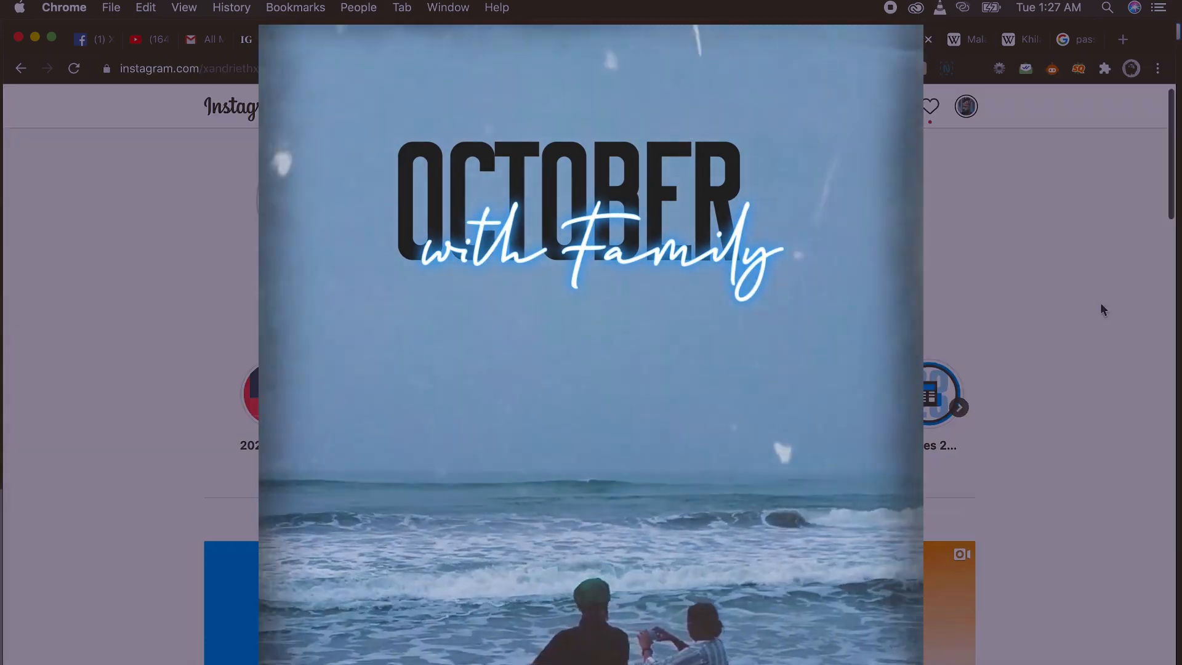
{"action": "scroll", "coordinate": [1100, 301], "scroll_direction": "down", "scroll_amount": 8}
{"action": "scroll", "coordinate": [1101, 305], "scroll_direction": "down", "scroll_amount": 10}
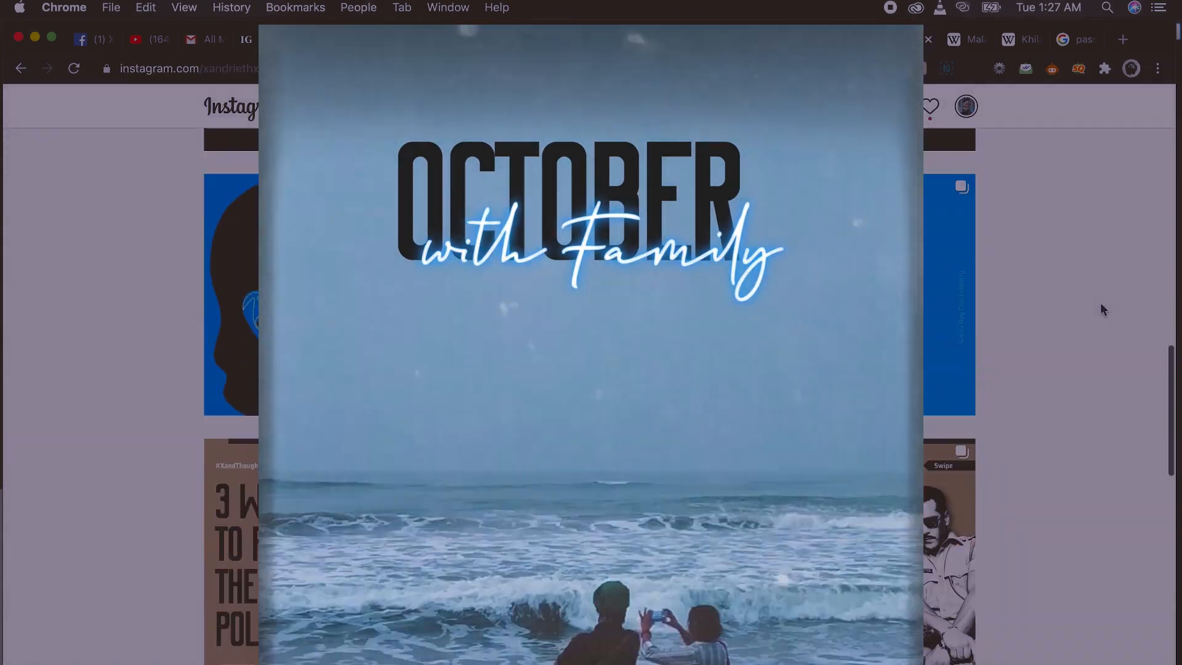
{"action": "key", "text": "ctrl+Up"}
{"action": "left_click", "coordinate": [1099, 369]}
{"action": "scroll", "coordinate": [1101, 434], "scroll_direction": "down", "scroll_amount": 15}
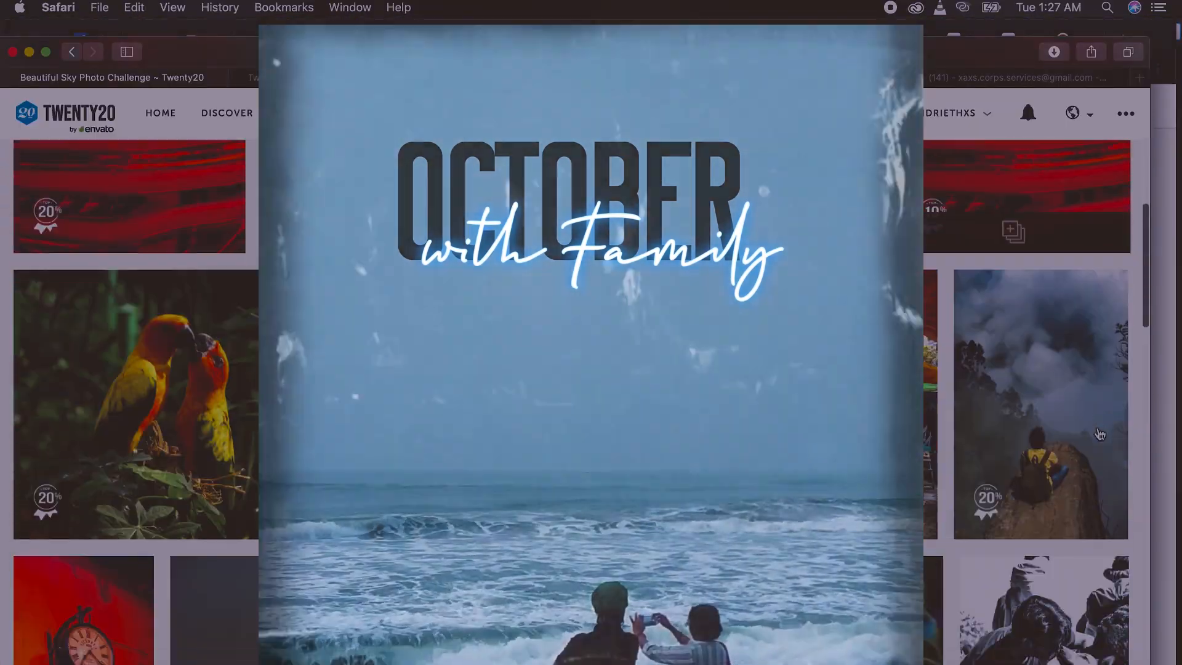
{"action": "scroll", "coordinate": [1101, 431], "scroll_direction": "up", "scroll_amount": 15}
{"action": "key", "text": "ctrl+Up"}
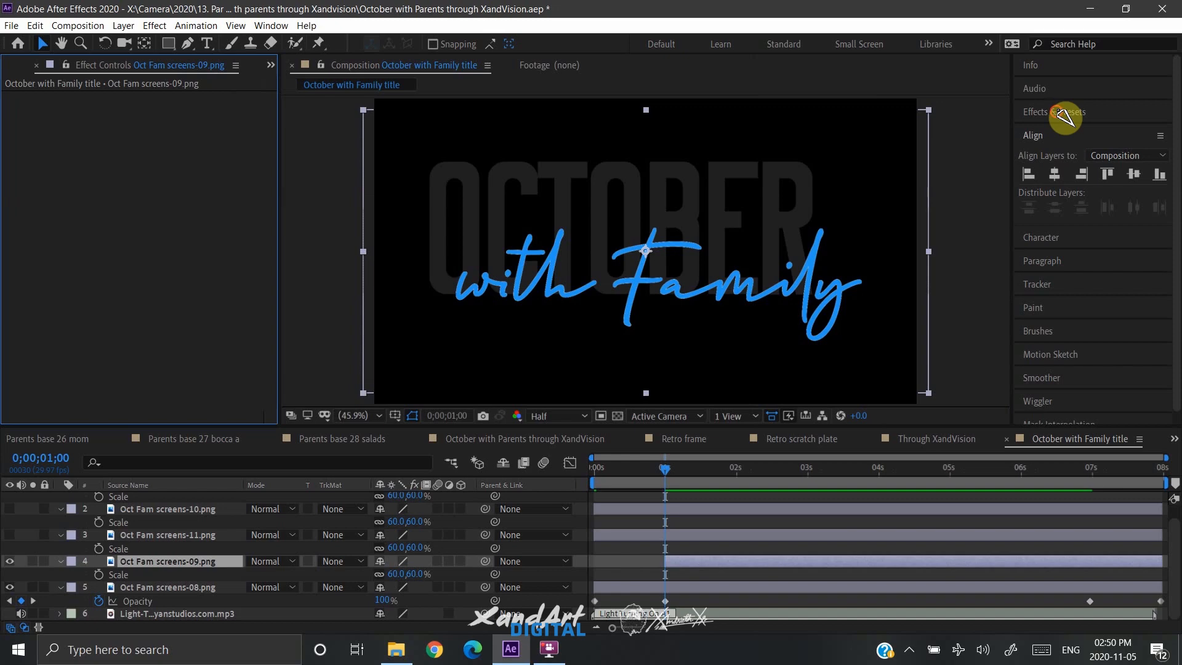
Search the Effects & Presets library for "stroke".
{"action": "left_click", "coordinate": [1057, 112]}
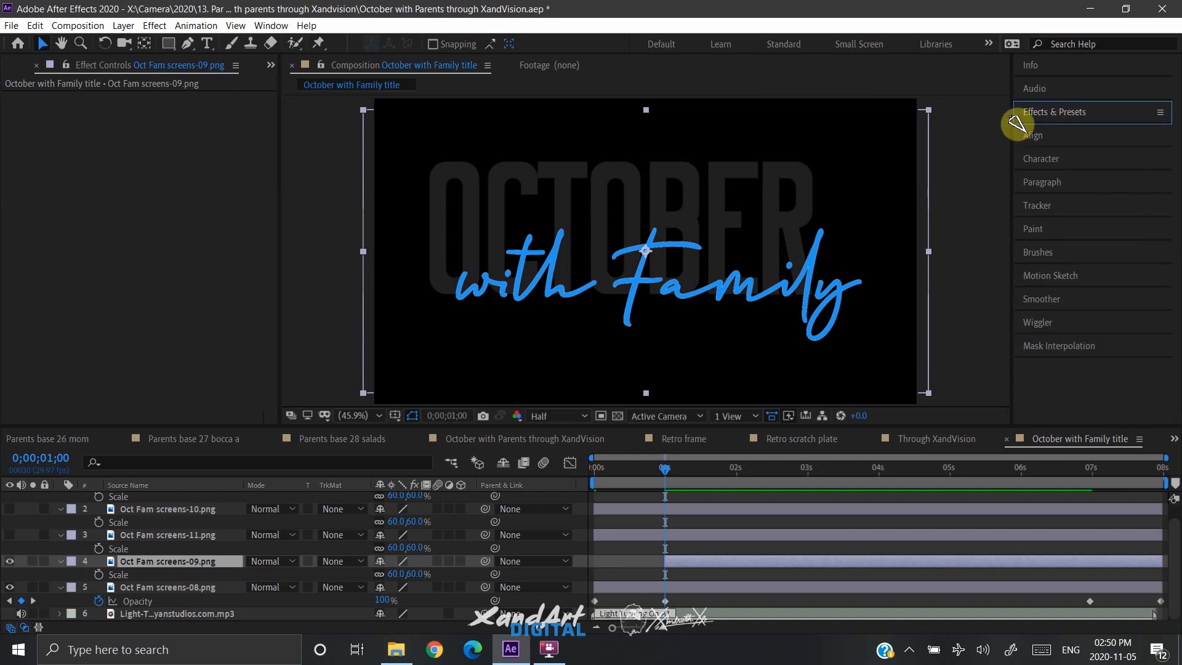
{"action": "left_click", "coordinate": [1082, 119]}
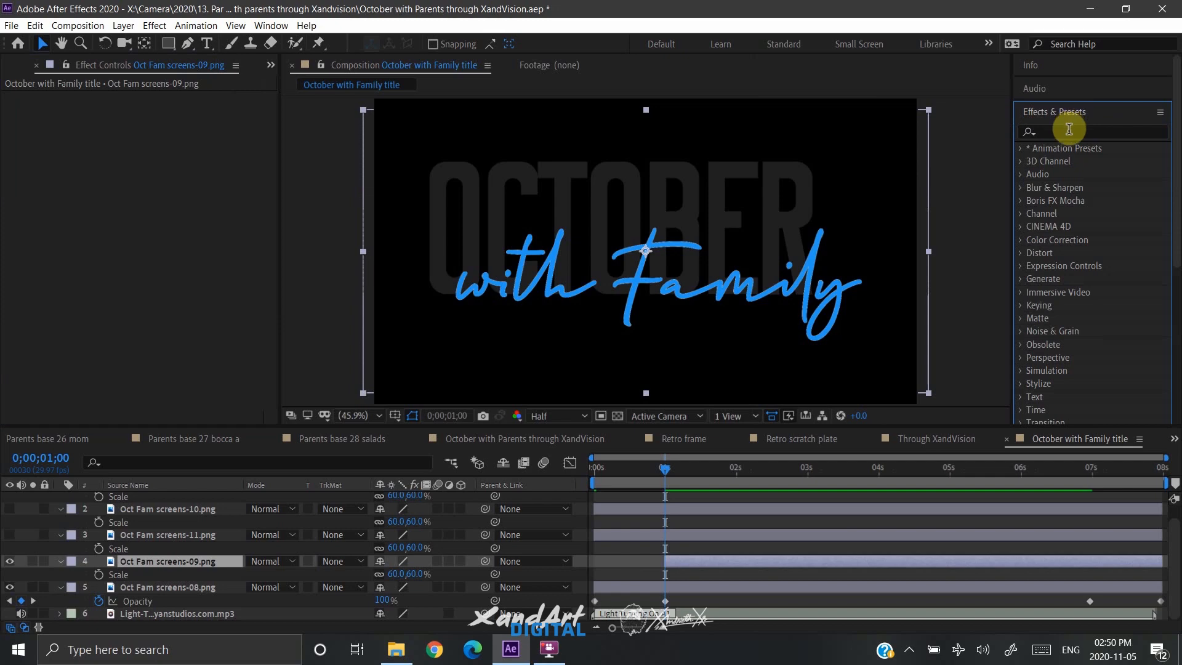
{"action": "left_click", "coordinate": [1069, 131]}
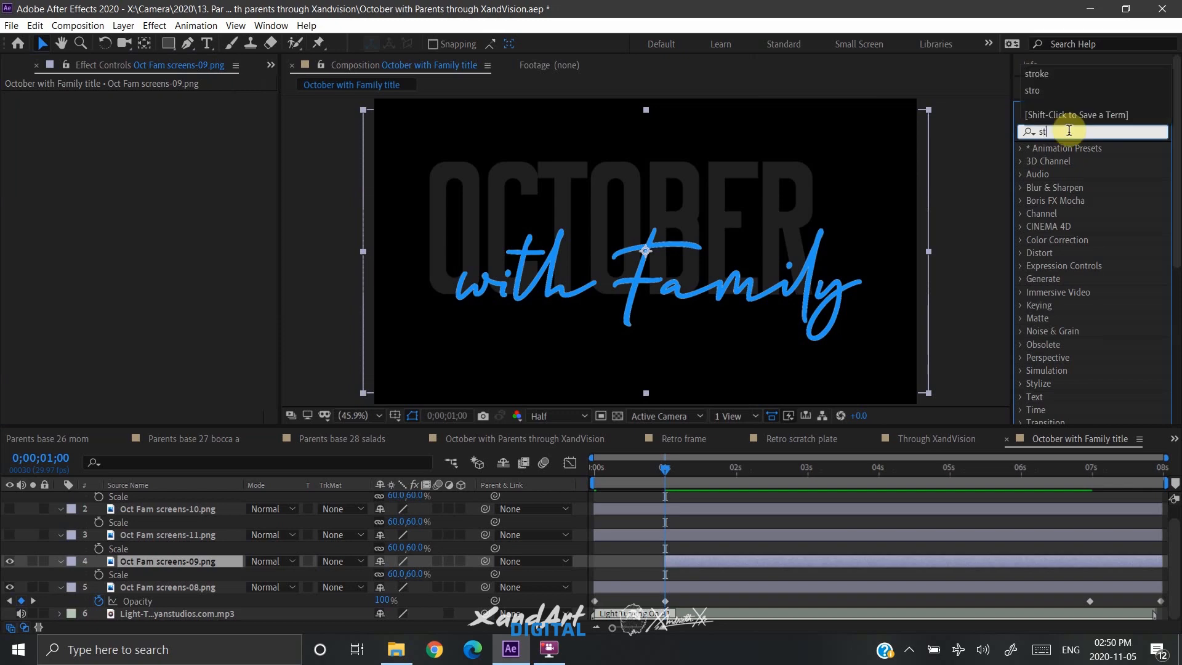
{"action": "type", "text": "str"}
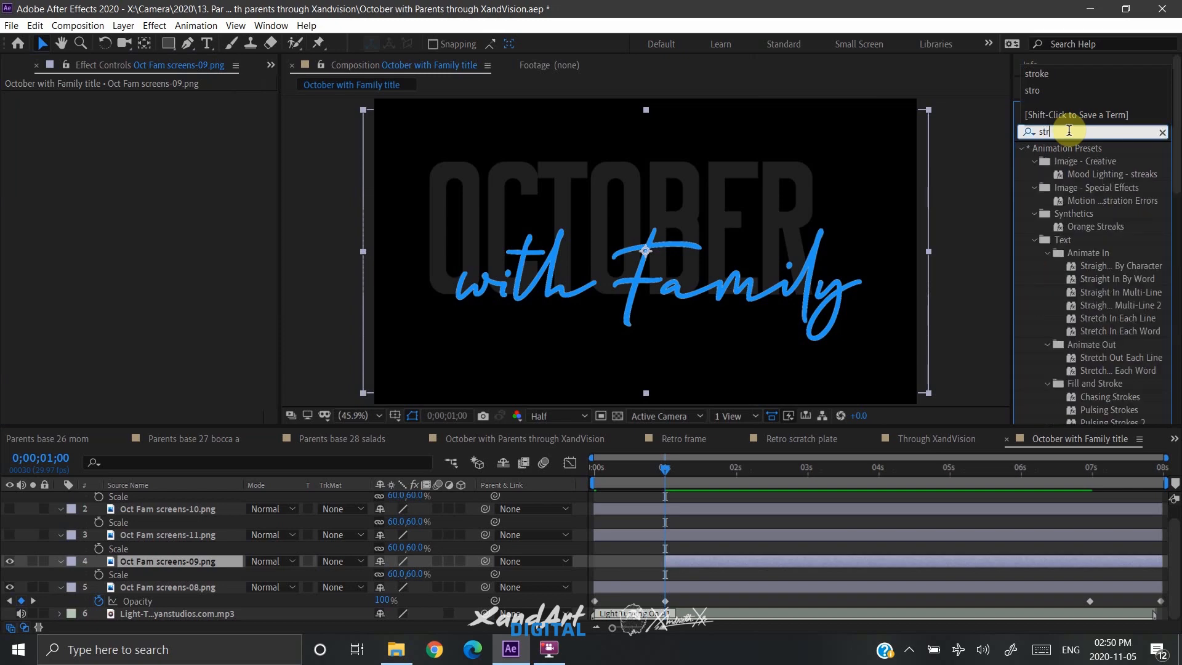
{"action": "type", "text": "oke"}
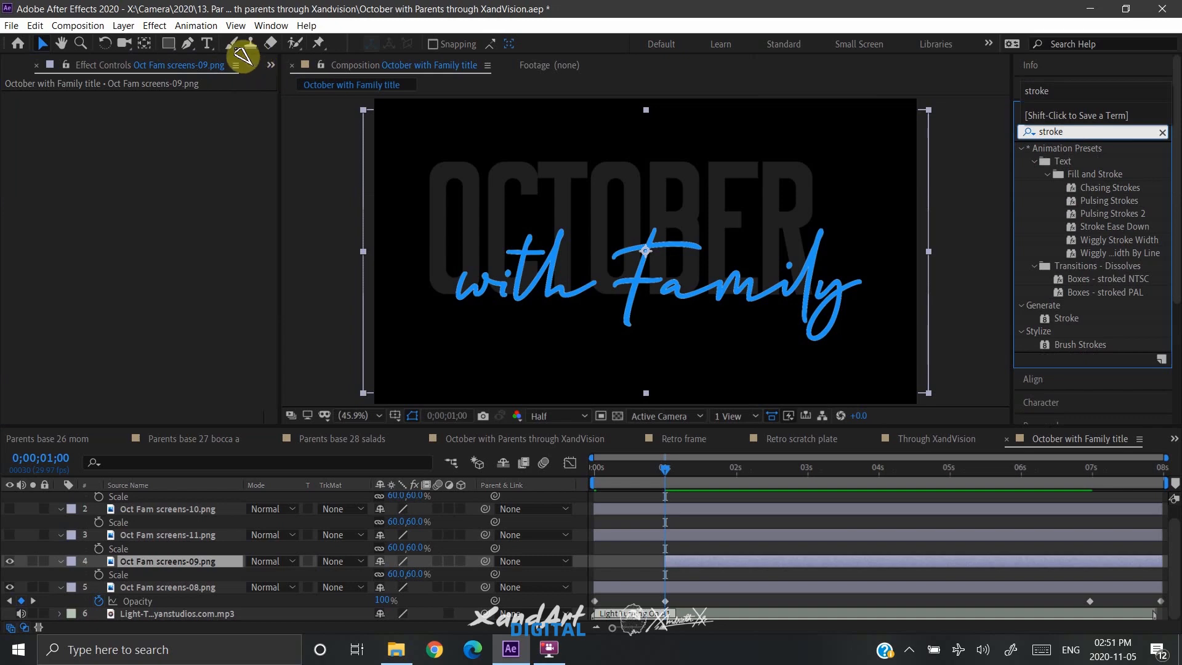
With the Pen tool, start a mask path on Oct Fam screens-09.png tracing the "w" of "with".
{"action": "left_click", "coordinate": [189, 44]}
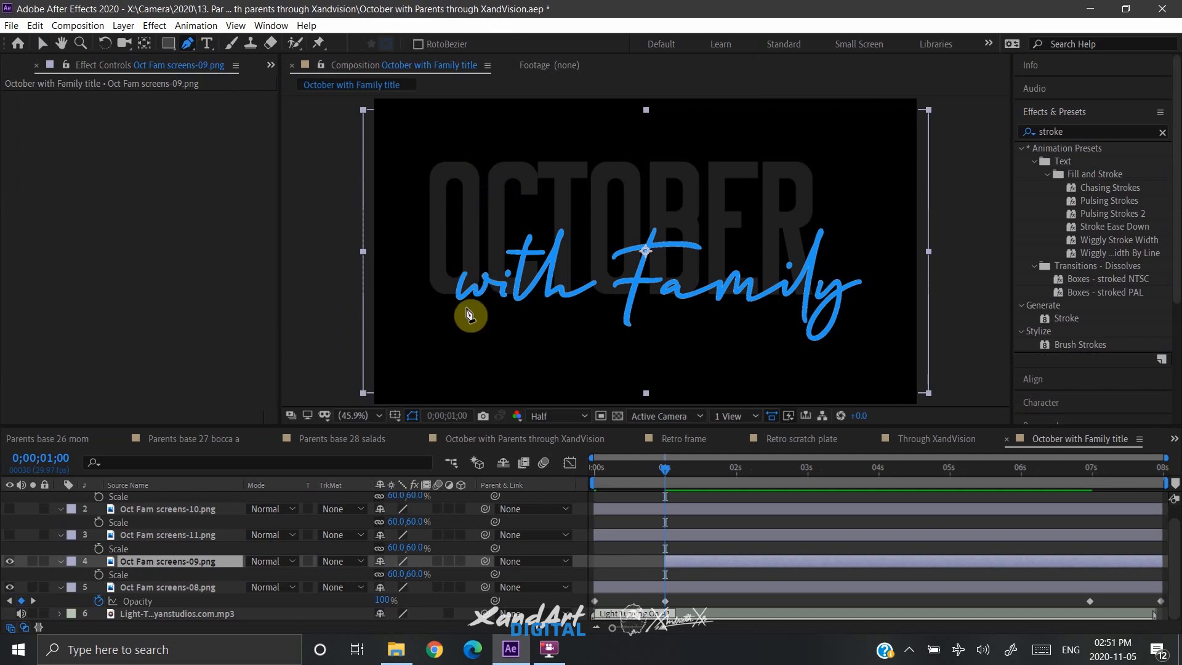
{"action": "scroll", "coordinate": [468, 317], "scroll_direction": "down", "scroll_amount": 1}
{"action": "scroll", "coordinate": [468, 317], "scroll_direction": "up", "scroll_amount": 3}
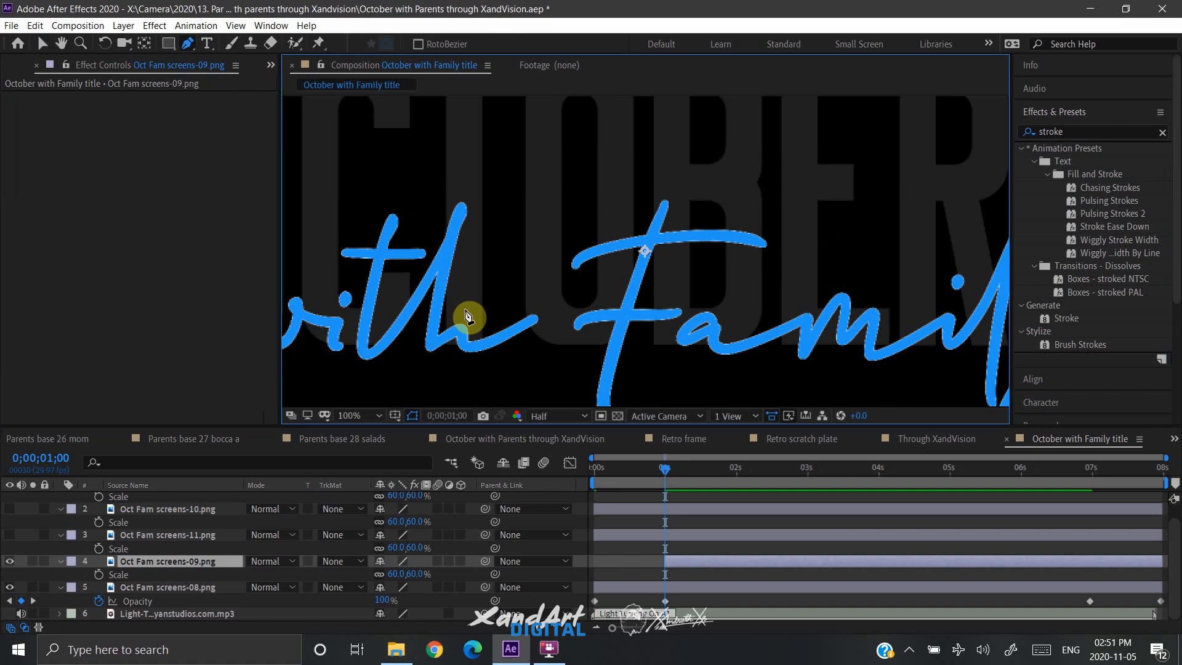
{"action": "key", "text": "comma"}
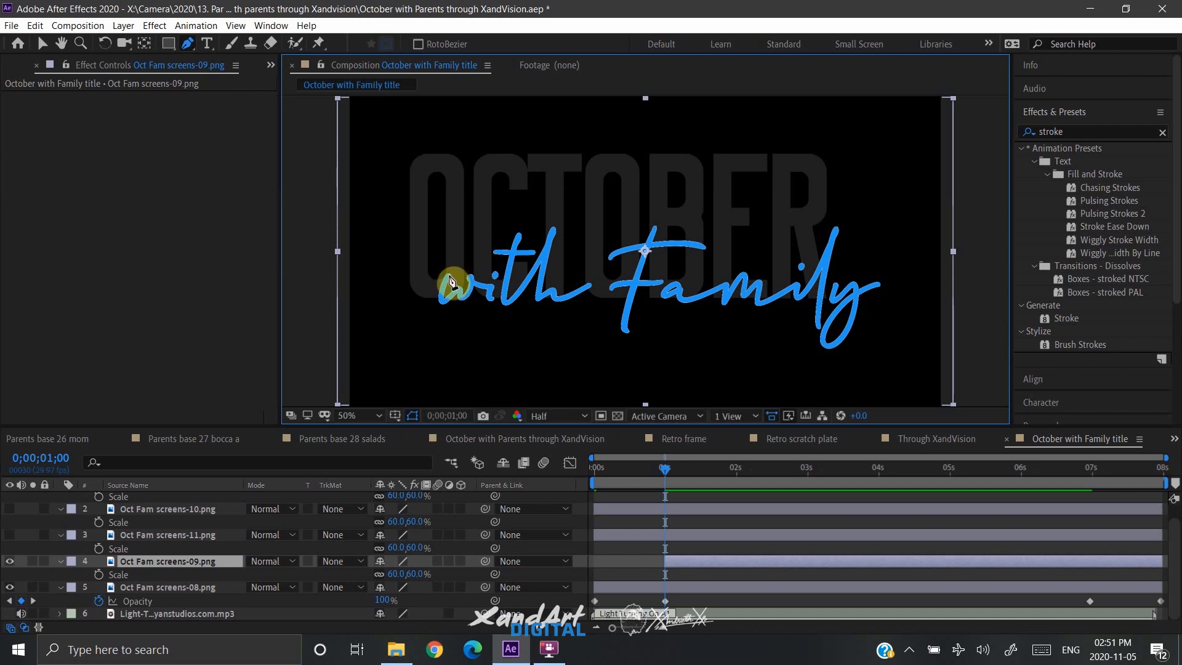
{"action": "left_click_drag", "start_coordinate": [449, 275], "coordinate": [446, 306]}
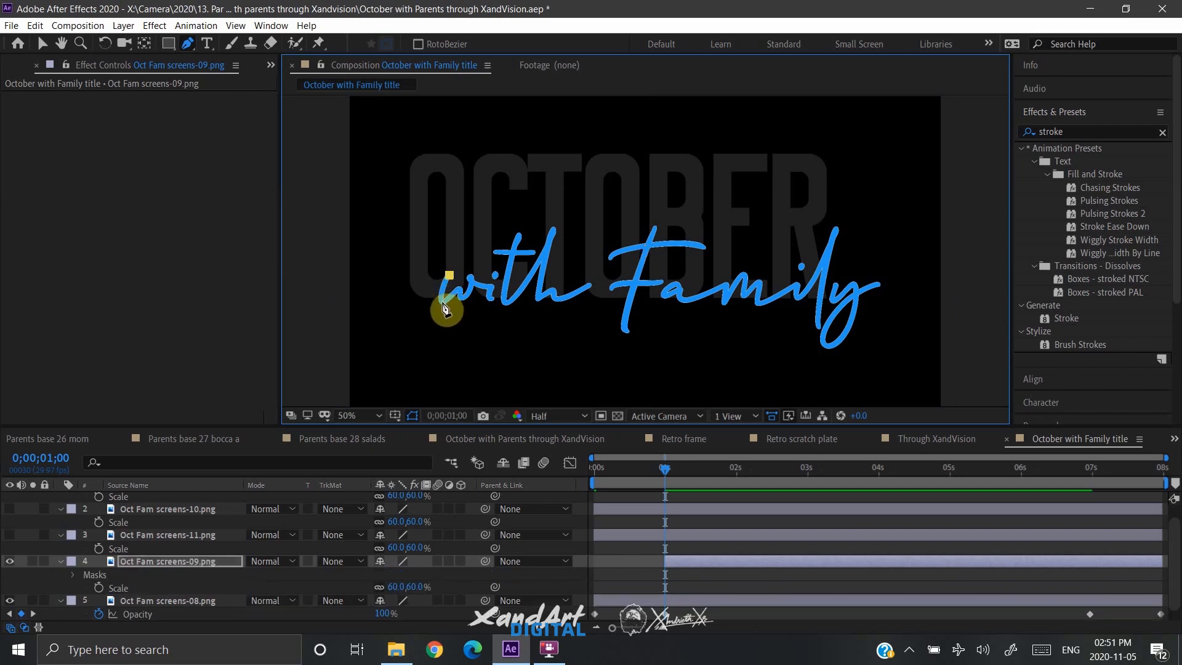
{"action": "mouse_move", "coordinate": [444, 304]}
{"action": "left_mouse_down"}
{"action": "mouse_move", "coordinate": [471, 290]}
{"action": "mouse_move", "coordinate": [444, 306]}
{"action": "left_mouse_up"}
{"action": "left_click", "coordinate": [441, 301]}
{"action": "left_click", "coordinate": [460, 289]}
{"action": "left_click", "coordinate": [461, 298]}
{"action": "left_click", "coordinate": [471, 290]}
{"action": "left_click", "coordinate": [468, 276]}
Continue the mask path along the "i" and down the stem of the "t" in "with".
{"action": "scroll", "coordinate": [475, 290], "scroll_direction": "down", "scroll_amount": 1}
{"action": "scroll", "coordinate": [290, 311], "scroll_direction": "up", "scroll_amount": 3}
{"action": "left_click", "coordinate": [307, 318]}
{"action": "left_click", "coordinate": [337, 321]}
{"action": "left_click", "coordinate": [337, 346]}
{"action": "left_click_drag", "start_coordinate": [338, 347], "coordinate": [347, 278]}
{"action": "left_click", "coordinate": [311, 274]}
{"action": "left_click", "coordinate": [314, 191]}
{"action": "left_click", "coordinate": [392, 218]}
{"action": "left_click", "coordinate": [363, 331]}
{"action": "left_click", "coordinate": [366, 357]}
Trace the "h" of "with" and the crossbar of the "t" with the same mask path.
{"action": "left_click", "coordinate": [432, 277]}
{"action": "left_click", "coordinate": [465, 199]}
{"action": "left_click", "coordinate": [431, 351]}
{"action": "left_click", "coordinate": [459, 330]}
{"action": "left_click", "coordinate": [465, 345]}
{"action": "left_click", "coordinate": [481, 346]}
{"action": "left_click", "coordinate": [542, 313]}
{"action": "left_click", "coordinate": [316, 295]}
{"action": "left_click", "coordinate": [324, 251]}
{"action": "left_click", "coordinate": [432, 253]}
Continue the mask path down the stem of the "F" in "Family" and along its upper bar.
{"action": "left_click", "coordinate": [671, 180]}
{"action": "left_click", "coordinate": [662, 215]}
{"action": "key", "text": "h"}
{"action": "left_click_drag", "start_coordinate": [606, 390], "coordinate": [446, 326]}
{"action": "left_click", "coordinate": [189, 45]}
{"action": "left_click", "coordinate": [448, 323]}
{"action": "left_click", "coordinate": [449, 346]}
{"action": "left_click", "coordinate": [367, 228]}
{"action": "left_click", "coordinate": [417, 199]}
{"action": "left_click", "coordinate": [429, 189]}
{"action": "left_click", "coordinate": [500, 172]}
{"action": "left_click", "coordinate": [585, 173]}
{"action": "left_click", "coordinate": [613, 186]}
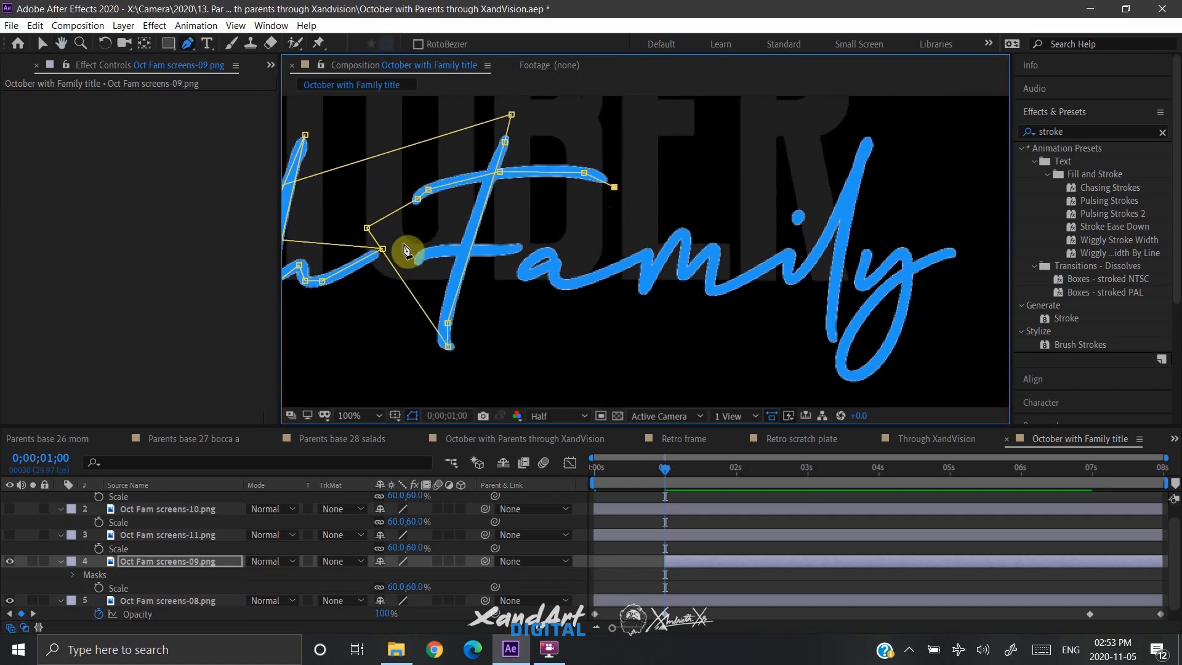
Extend the mask path along the middle bar of the "F" and around the "a" of "Family".
{"action": "left_click", "coordinate": [397, 238]}
{"action": "left_click", "coordinate": [406, 269]}
{"action": "left_click", "coordinate": [418, 261]}
{"action": "left_click", "coordinate": [431, 252]}
{"action": "left_click", "coordinate": [517, 247]}
{"action": "left_click", "coordinate": [553, 226]}
{"action": "left_click", "coordinate": [569, 249]}
{"action": "left_click", "coordinate": [553, 256]}
{"action": "left_click", "coordinate": [546, 250]}
{"action": "left_click", "coordinate": [522, 275]}
{"action": "left_click", "coordinate": [554, 264]}
{"action": "left_click", "coordinate": [556, 279]}
{"action": "left_click", "coordinate": [571, 286]}
Trace the "m", "i" and "l" of "Family" with the mask path.
{"action": "left_click", "coordinate": [643, 289]}
{"action": "left_click", "coordinate": [648, 251]}
{"action": "left_click", "coordinate": [684, 231]}
{"action": "left_click", "coordinate": [683, 275]}
{"action": "left_click", "coordinate": [713, 248]}
{"action": "left_click", "coordinate": [710, 291]}
{"action": "left_click", "coordinate": [787, 257]}
{"action": "left_click", "coordinate": [789, 281]}
{"action": "left_click", "coordinate": [840, 211]}
{"action": "left_click", "coordinate": [868, 142]}
{"action": "left_click", "coordinate": [835, 280]}
{"action": "left_click", "coordinate": [833, 338]}
Trace the "y" of "Family" including its lower loop and outgoing tail, and finish the mask path.
{"action": "left_click", "coordinate": [856, 238]}
{"action": "left_click", "coordinate": [873, 236]}
{"action": "left_click", "coordinate": [859, 278]}
{"action": "left_click", "coordinate": [866, 286]}
{"action": "left_click", "coordinate": [905, 249]}
{"action": "left_click", "coordinate": [908, 273]}
{"action": "left_click", "coordinate": [903, 309]}
{"action": "left_click", "coordinate": [892, 346]}
{"action": "left_click", "coordinate": [869, 369]}
{"action": "left_click", "coordinate": [847, 373]}
{"action": "left_click", "coordinate": [843, 355]}
{"action": "left_click_drag", "start_coordinate": [952, 253], "coordinate": [962, 253]}
{"action": "left_click_drag", "start_coordinate": [872, 299], "coordinate": [888, 281]}
{"action": "double_click", "coordinate": [842, 355]}
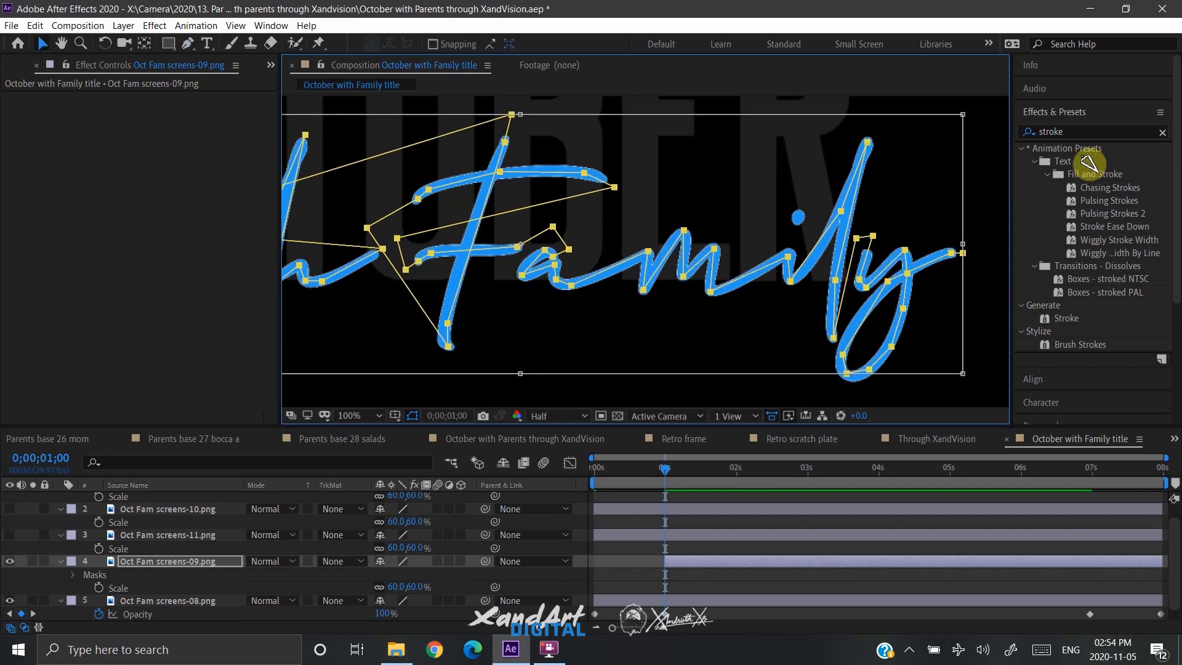
Find the Stroke effect in the Generate category and apply it to the Oct Fam screens-09.png layer.
{"action": "left_click", "coordinate": [1091, 125]}
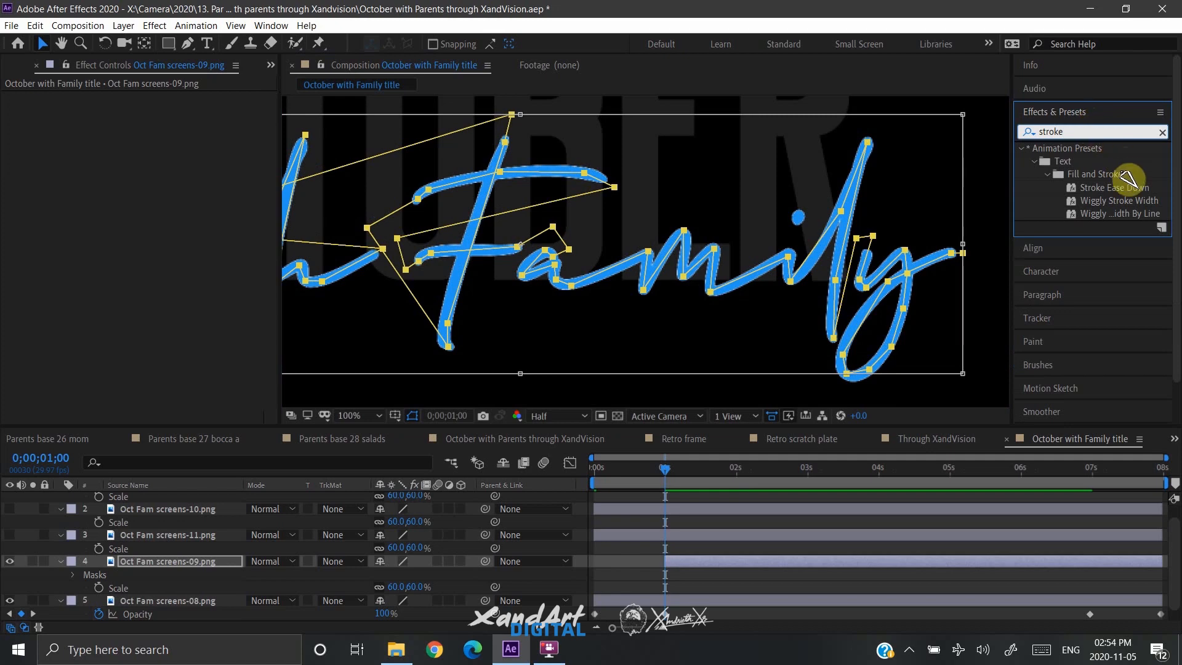
{"action": "key", "text": "BackSpace"}
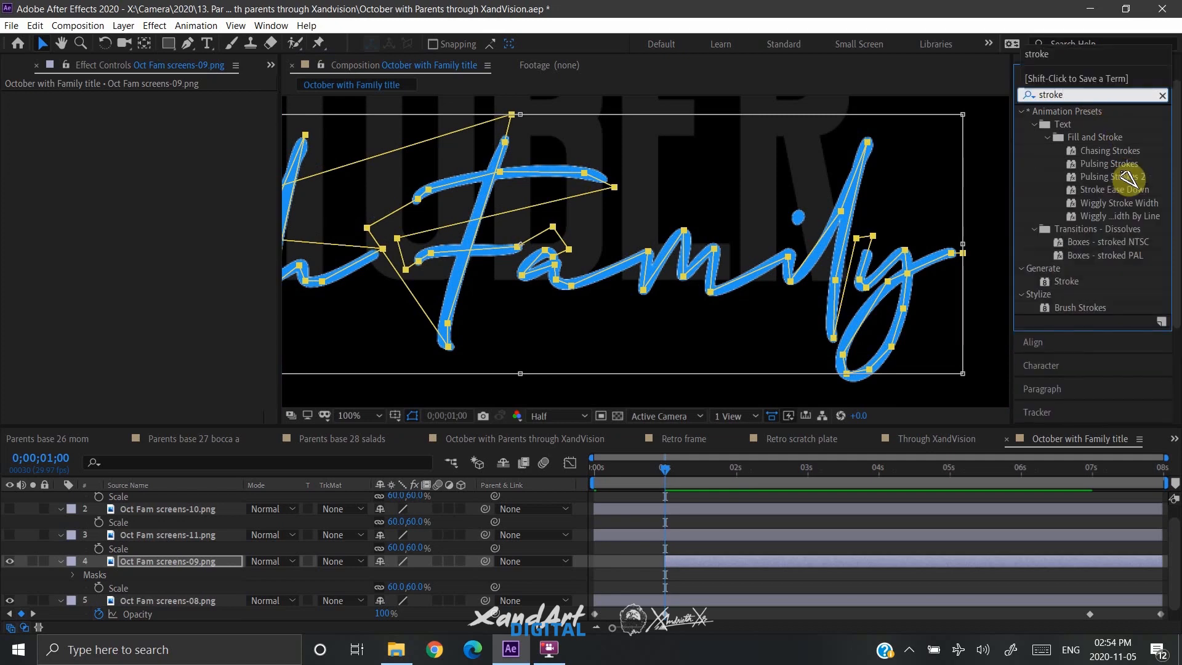
{"action": "left_click", "coordinate": [1074, 283]}
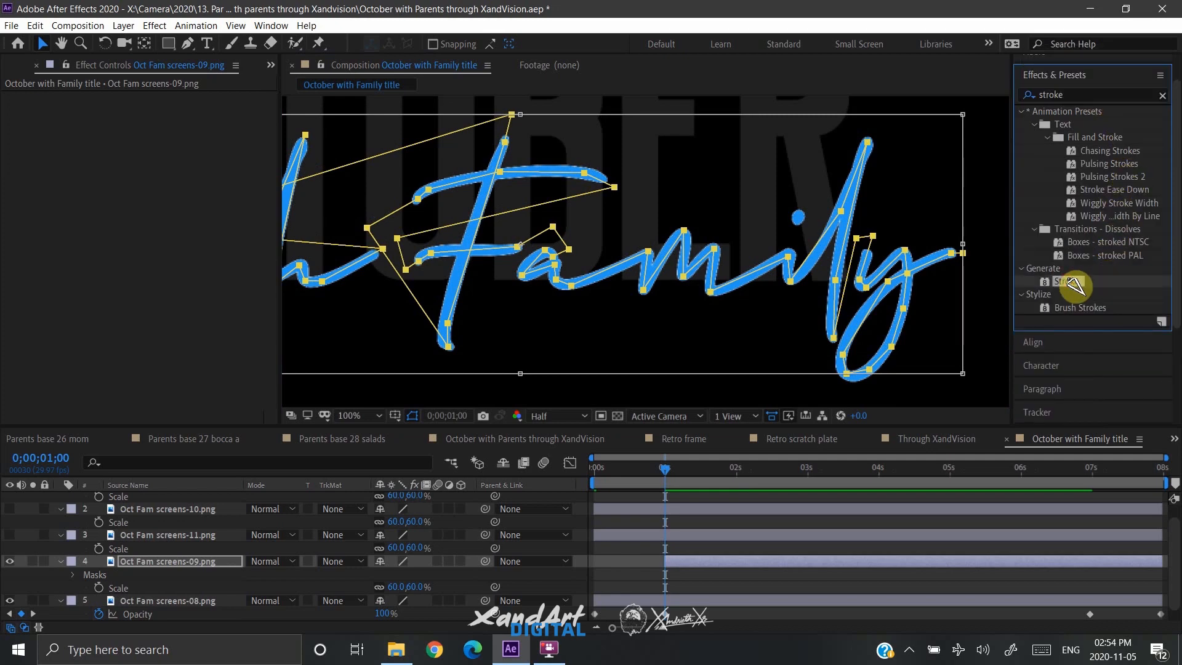
{"action": "left_click_drag", "start_coordinate": [1073, 283], "coordinate": [355, 251]}
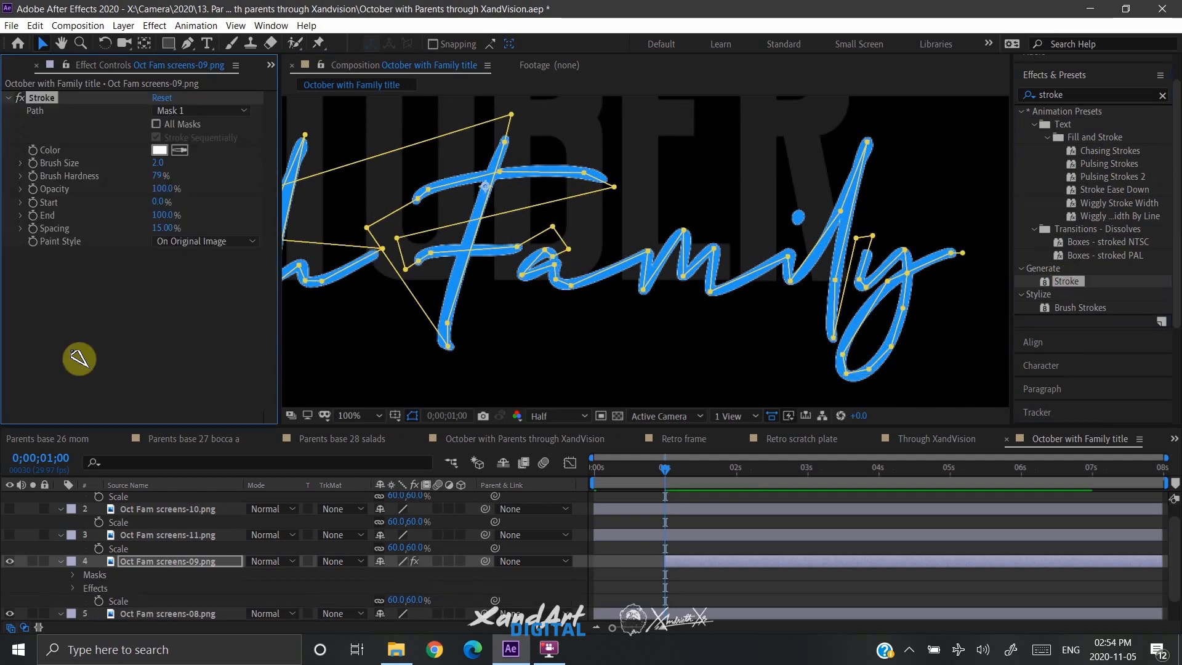
Try a brush size of 80 for the Stroke effect.
{"action": "left_click", "coordinate": [159, 162]}
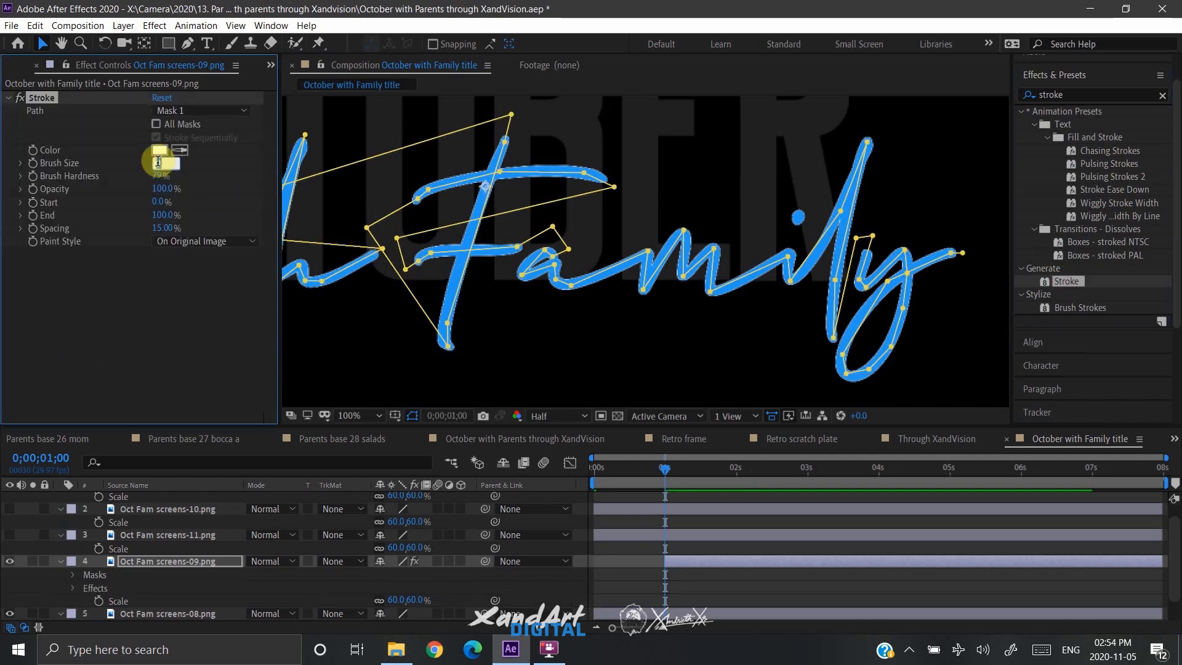
{"action": "type", "text": "80"}
{"action": "key", "text": "Return"}
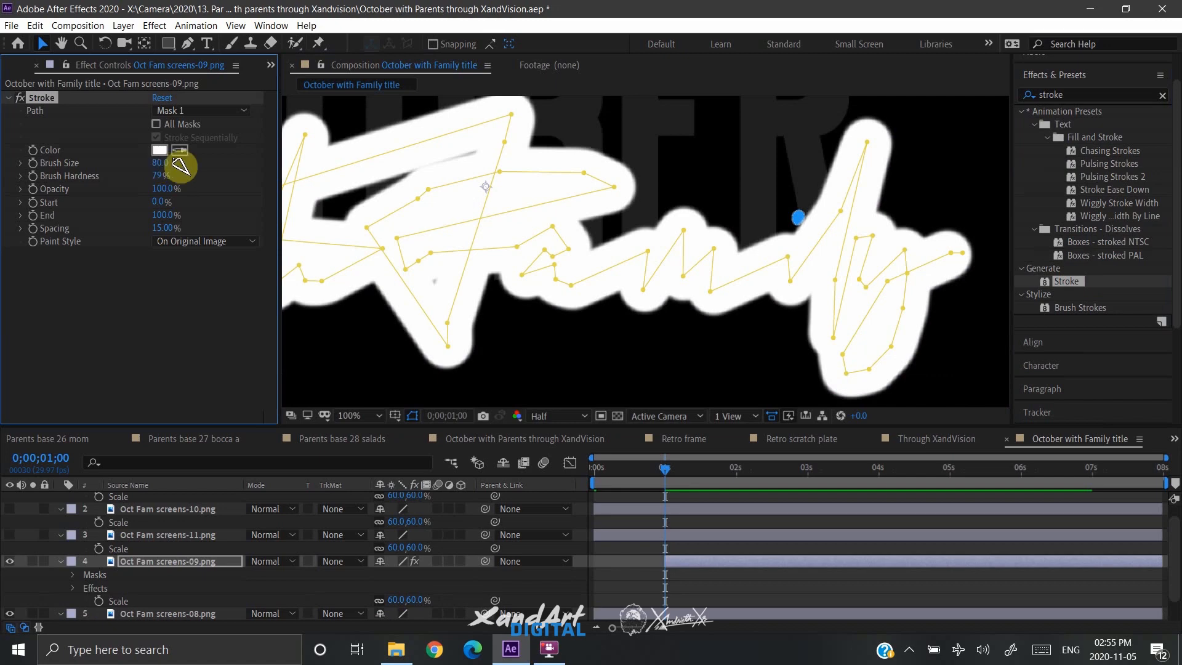
Reduce the Stroke effect's brush size gradually to 41 while checking how it covers the lettering.
{"action": "left_click", "coordinate": [161, 163]}
{"action": "key", "text": "Down"}
{"action": "key", "text": "ctrl+Down"}
{"action": "key", "text": "Down"}
{"action": "key", "text": "Down"}
{"action": "key", "text": "Down"}
{"action": "key", "text": "Down"}
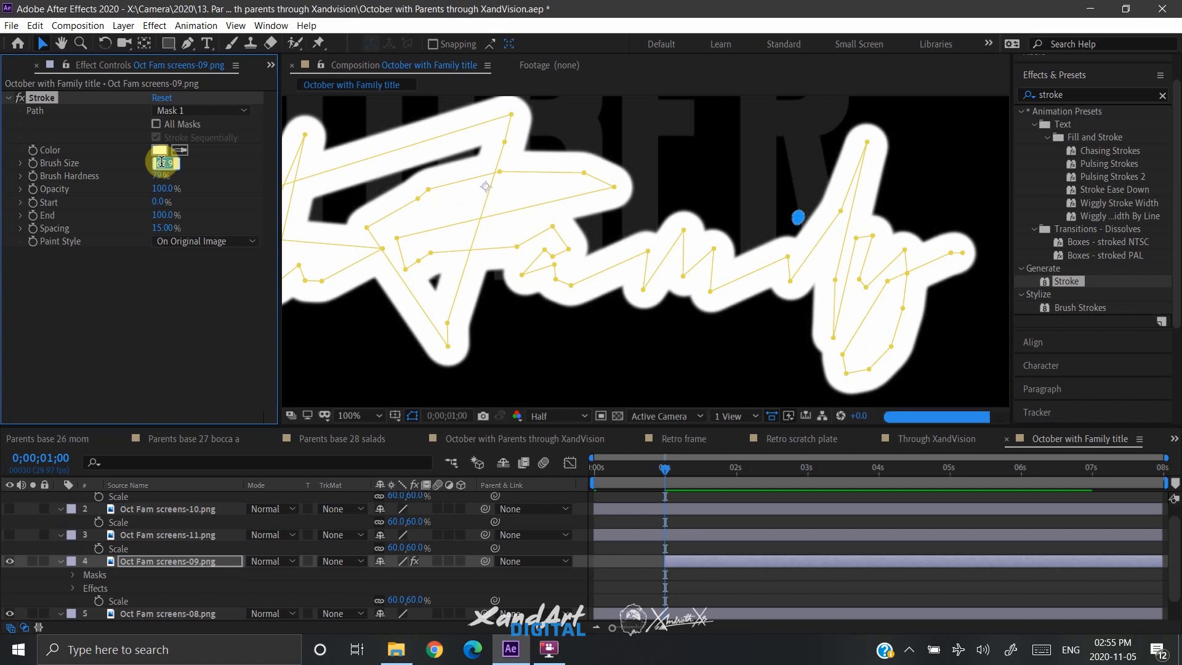
{"action": "key", "text": "Down"}
{"action": "key", "text": "Down"}
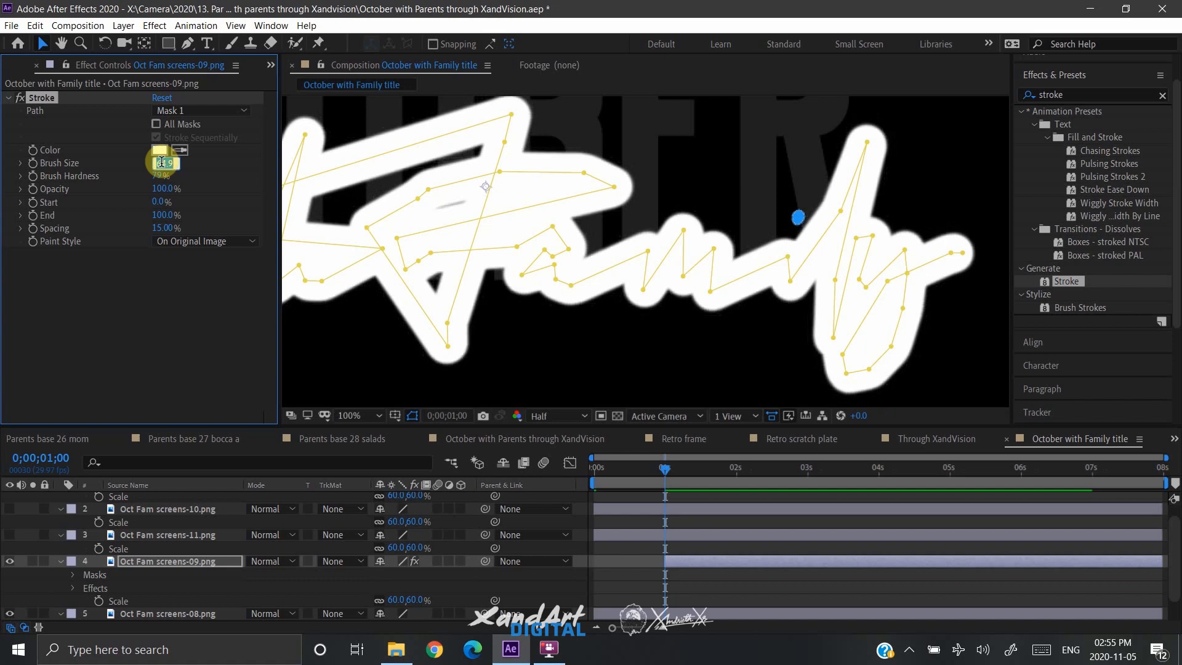
{"action": "key", "text": "ctrl+Up"}
{"action": "key", "text": "ctrl+Up"}
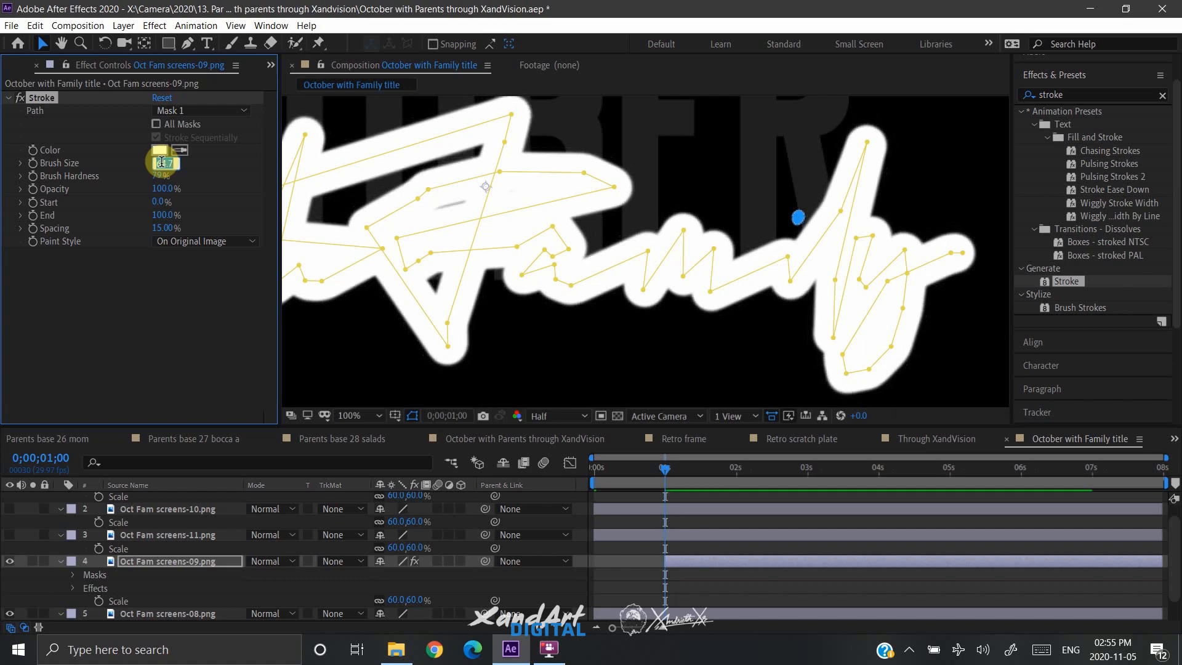
{"action": "key", "text": "Down"}
{"action": "key", "text": "Down"}
{"action": "key", "text": "Down"}
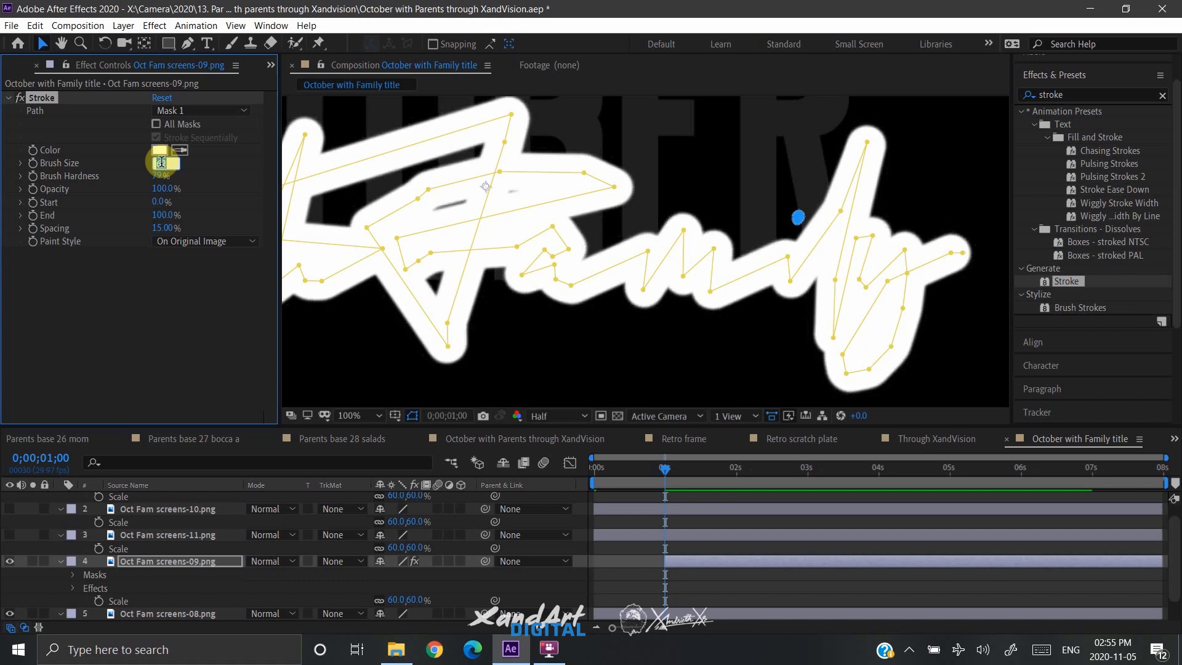
{"action": "key", "text": "Down"}
{"action": "key", "text": "Down"}
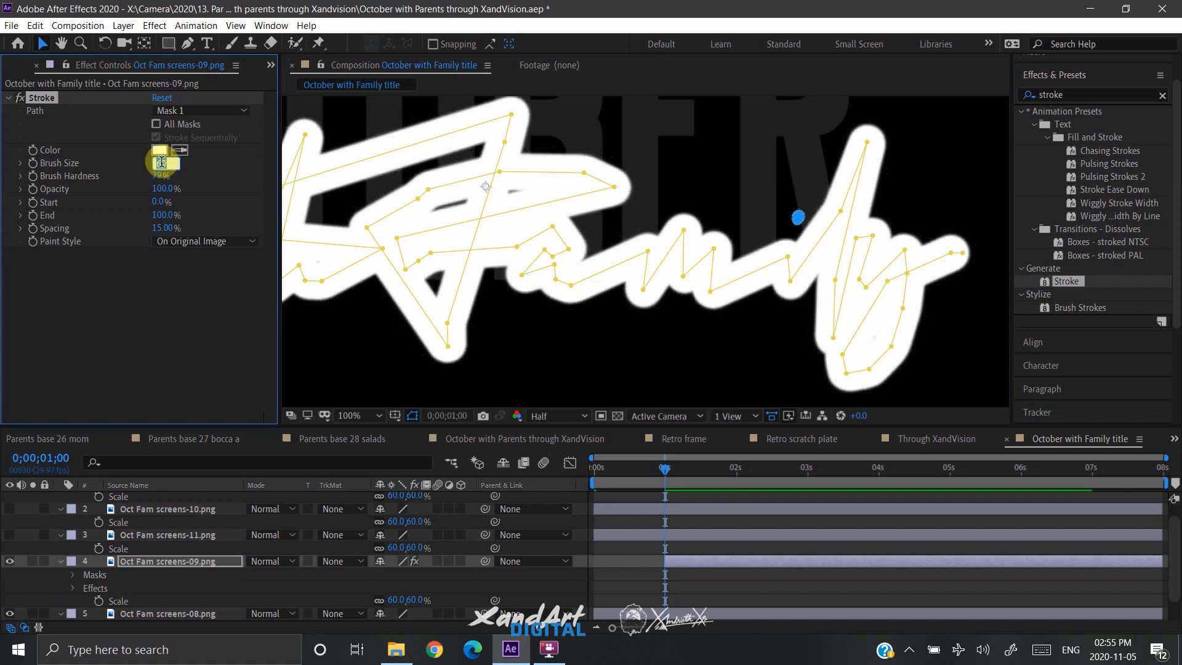
{"action": "key", "text": "Down"}
{"action": "key", "text": "Down"}
{"action": "key", "text": "Down"}
{"action": "key", "text": "Down"}
{"action": "key", "text": "Down"}
{"action": "key", "text": "Down"}
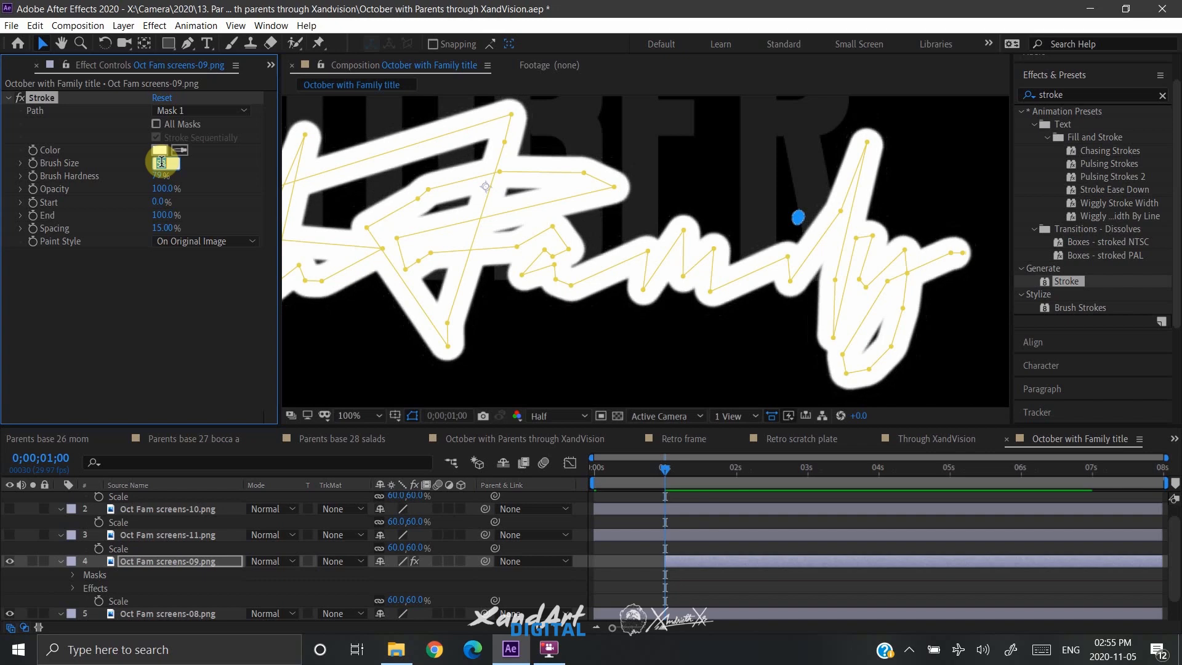
{"action": "key", "text": "Down"}
{"action": "key", "text": "Down"}
{"action": "key", "text": "Down"}
{"action": "key", "text": "Down"}
{"action": "key", "text": "Down"}
{"action": "key", "text": "Down"}
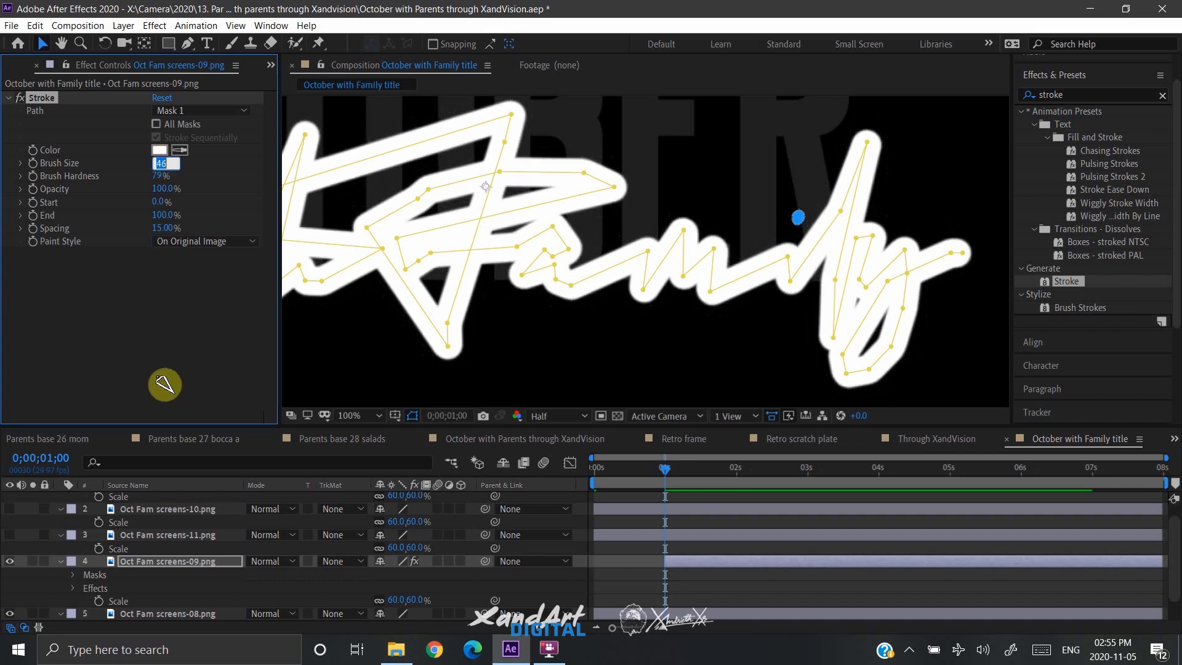
{"action": "key", "text": "Down"}
{"action": "key", "text": "Down"}
{"action": "key", "text": "Down"}
{"action": "key", "text": "Down"}
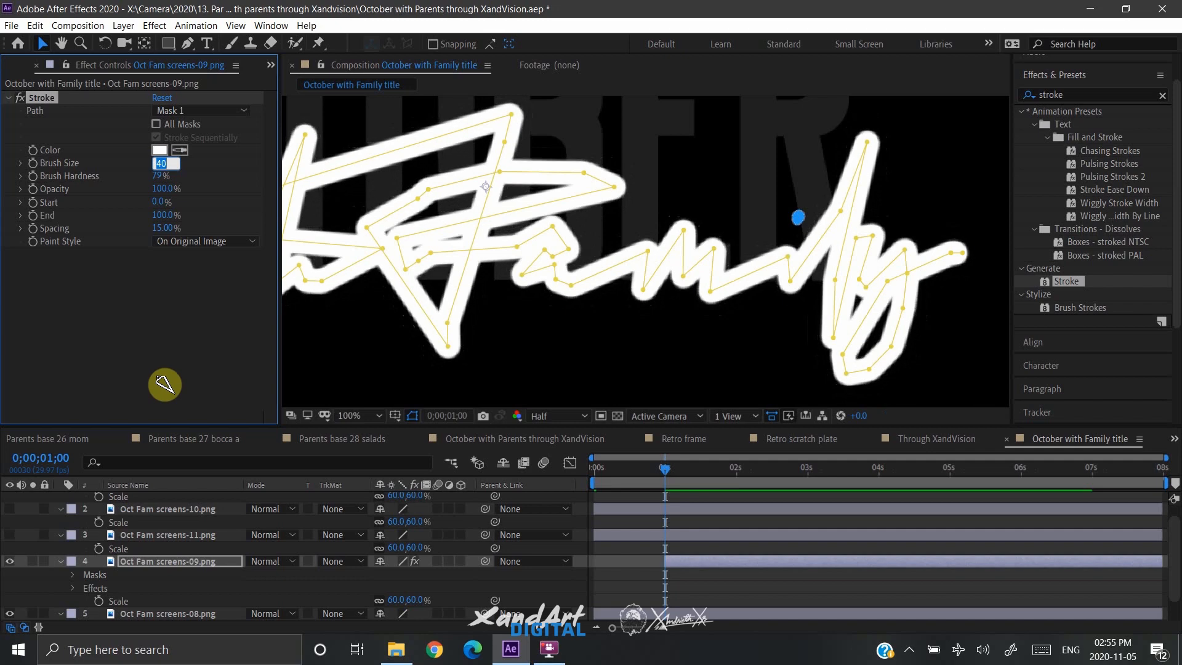
{"action": "key", "text": "Up"}
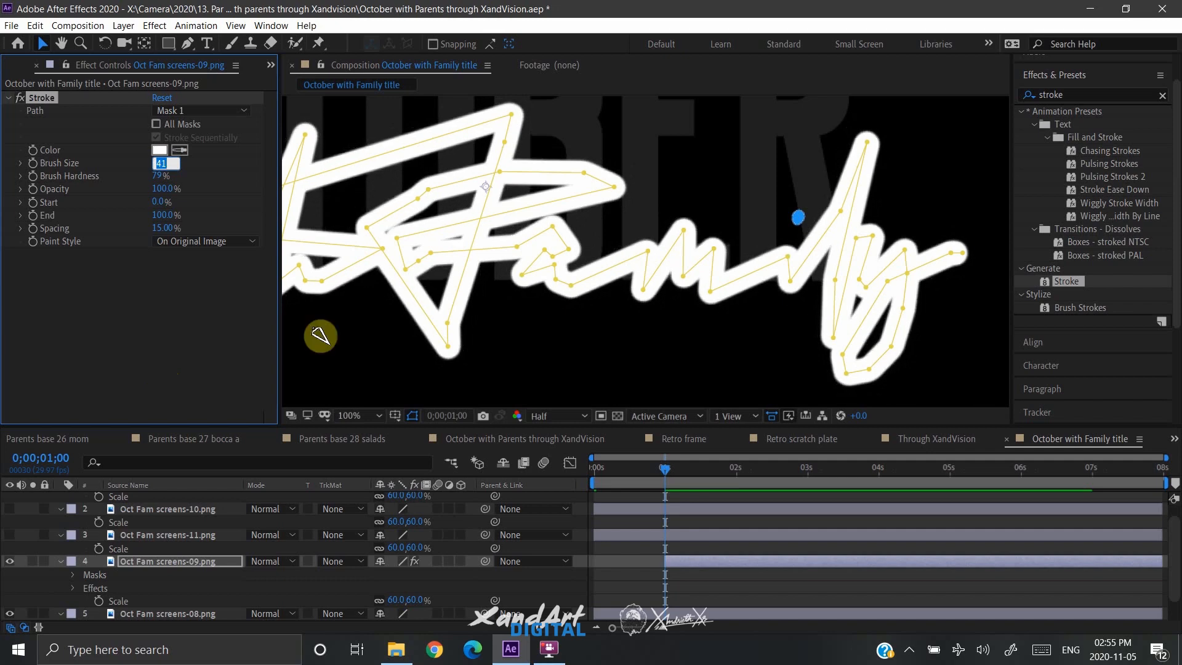
Extend the end of the mask path to the dot of the "i" and set the Stroke brush size to 41.
{"action": "left_click", "coordinate": [962, 253]}
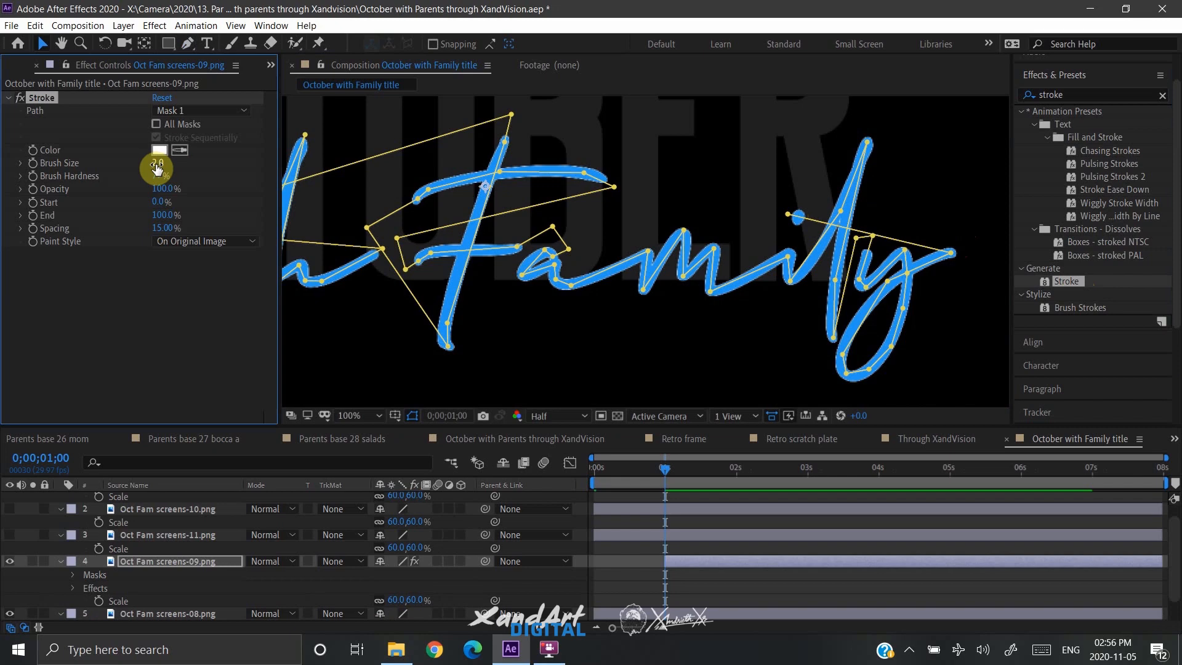
{"action": "left_click", "coordinate": [157, 163]}
{"action": "type", "text": "41"}
{"action": "left_click", "coordinate": [158, 165]}
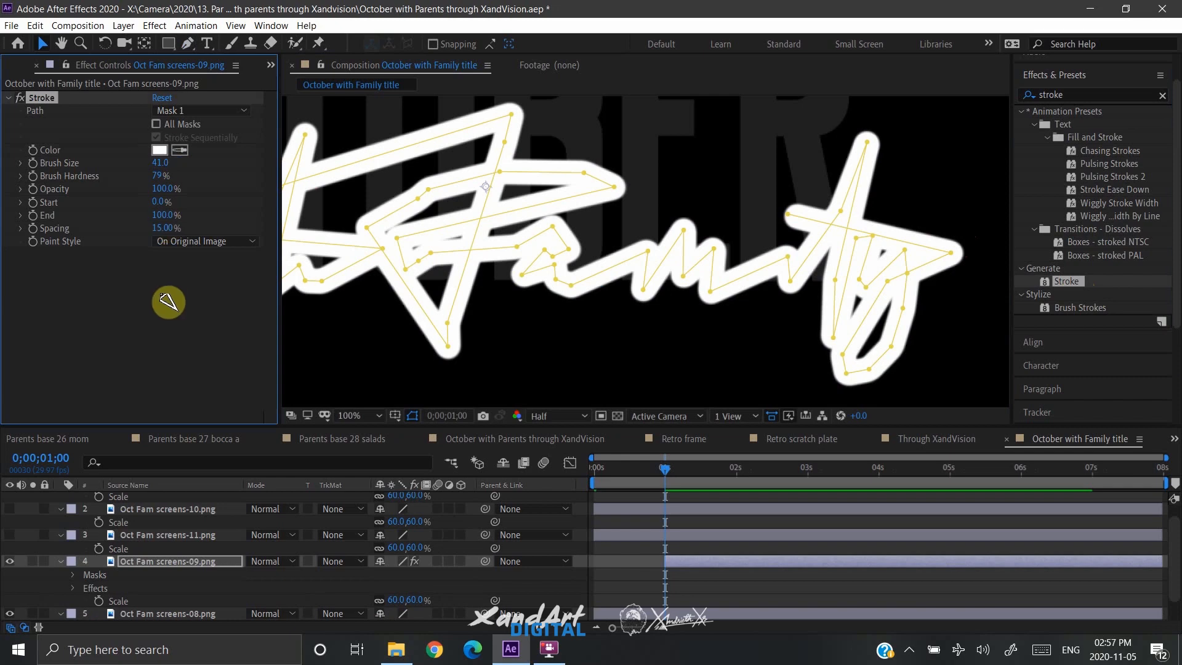
Set the Stroke paint style to Reveal Original Image and enable keyframing for Start at 0;00;01;00.
{"action": "left_click", "coordinate": [207, 247]}
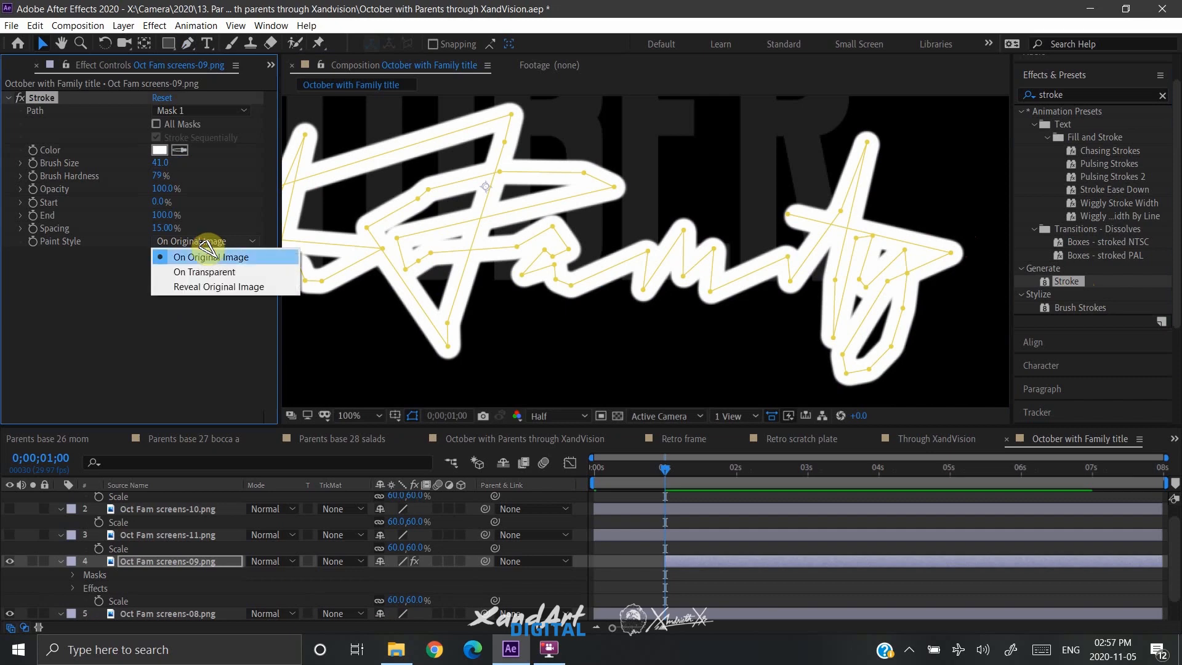
{"action": "left_click", "coordinate": [206, 287]}
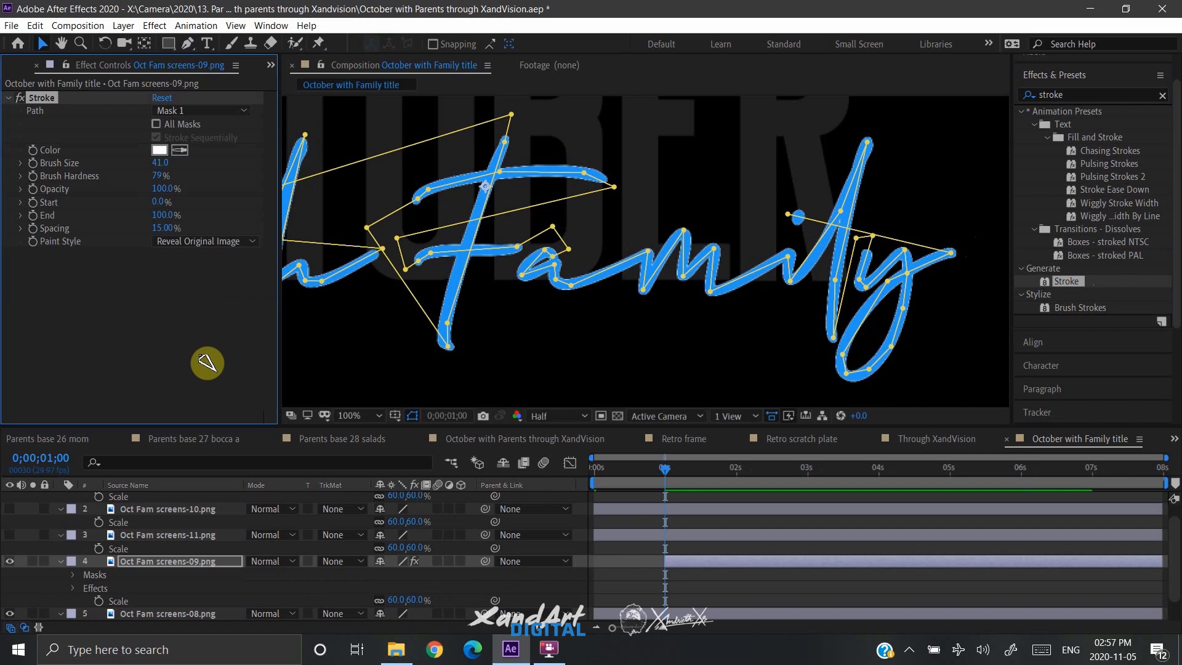
{"action": "left_click", "coordinate": [33, 202]}
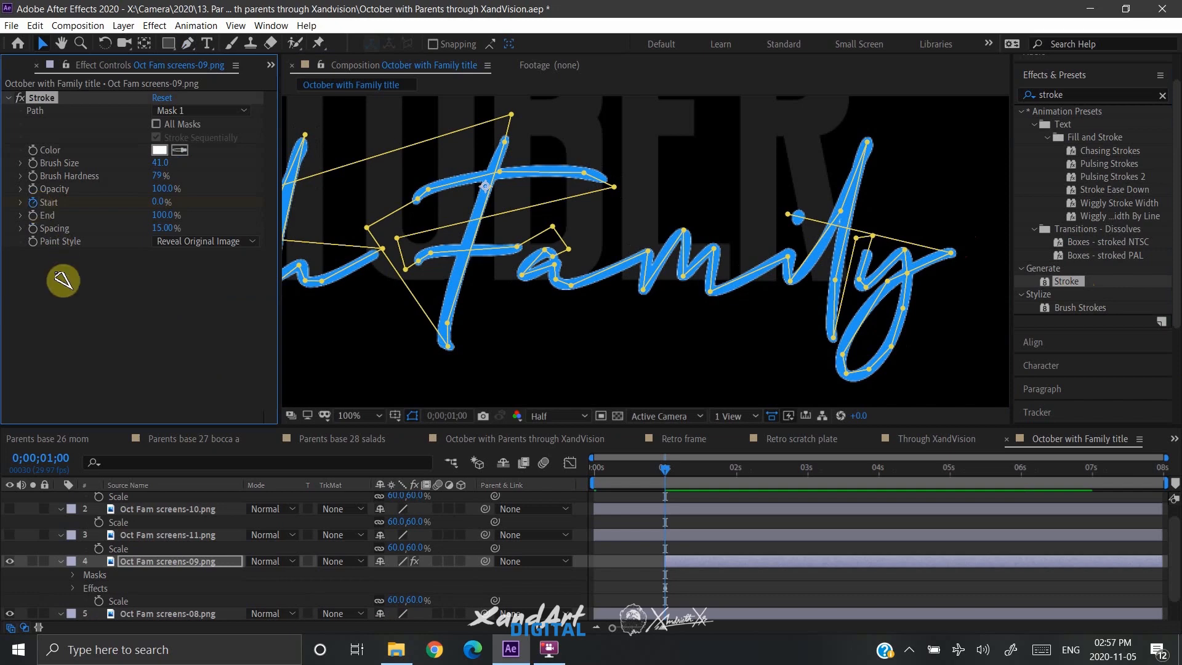
Enable keyframing for the Stroke effect's End and set it to 0% at 0;00;01;00.
{"action": "left_click", "coordinate": [32, 215]}
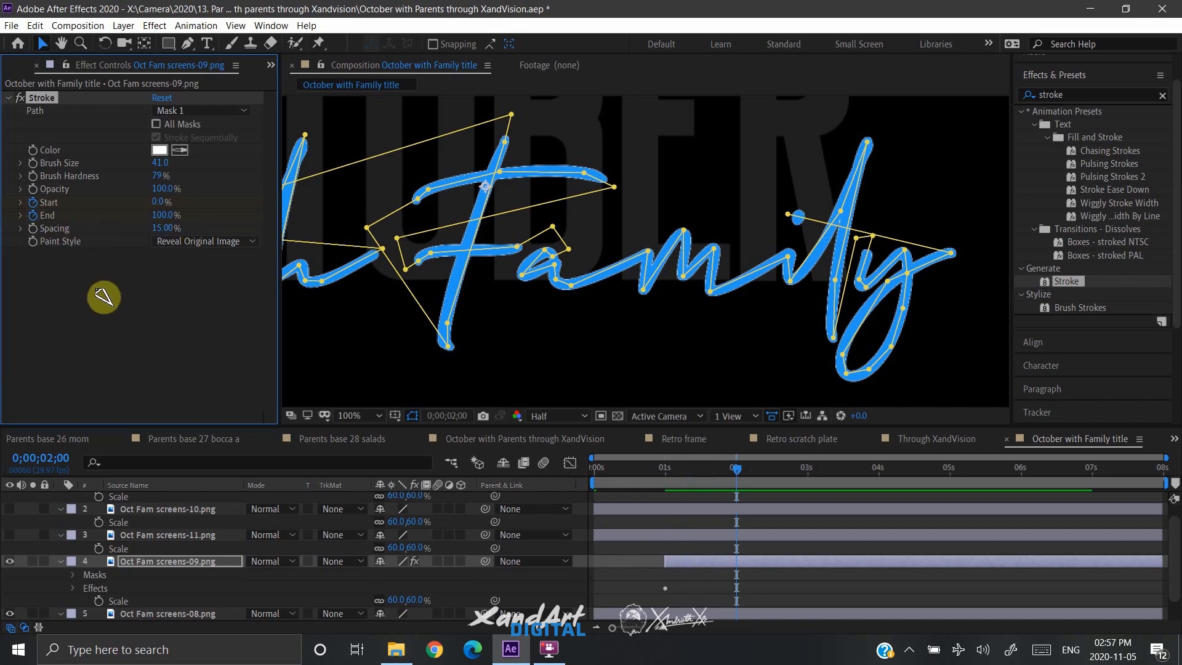
{"action": "key", "text": "shift+Page_Up"}
{"action": "key", "text": "shift+Page_Up"}
{"action": "key", "text": "shift+Page_Up"}
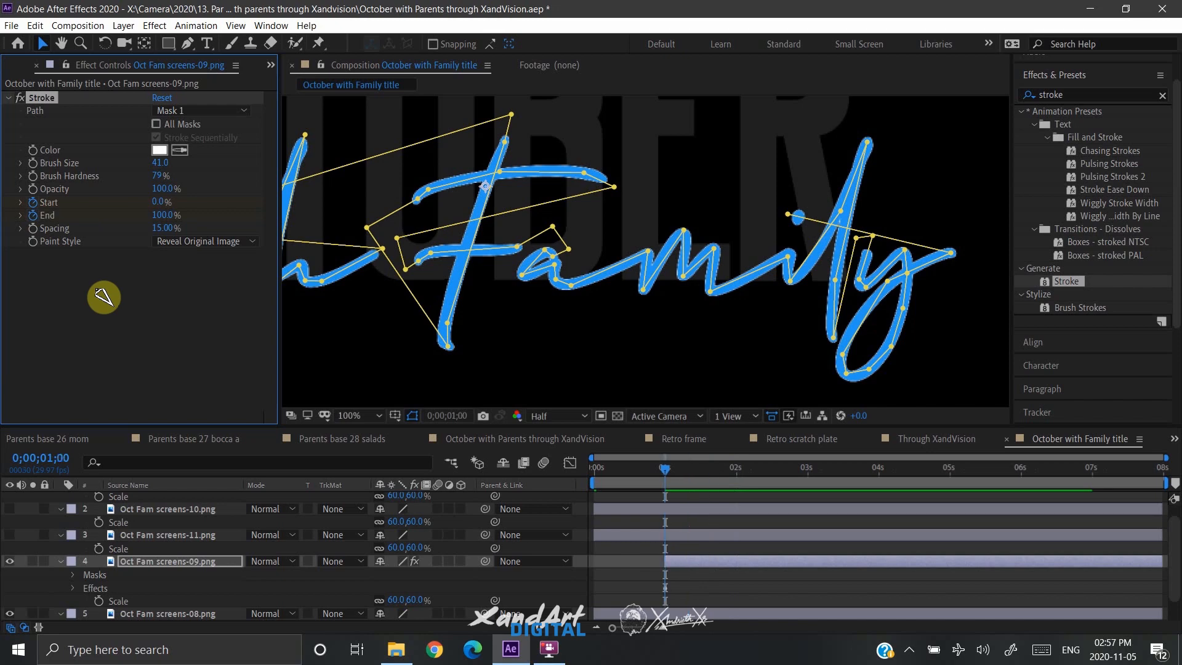
{"action": "left_click", "coordinate": [159, 215]}
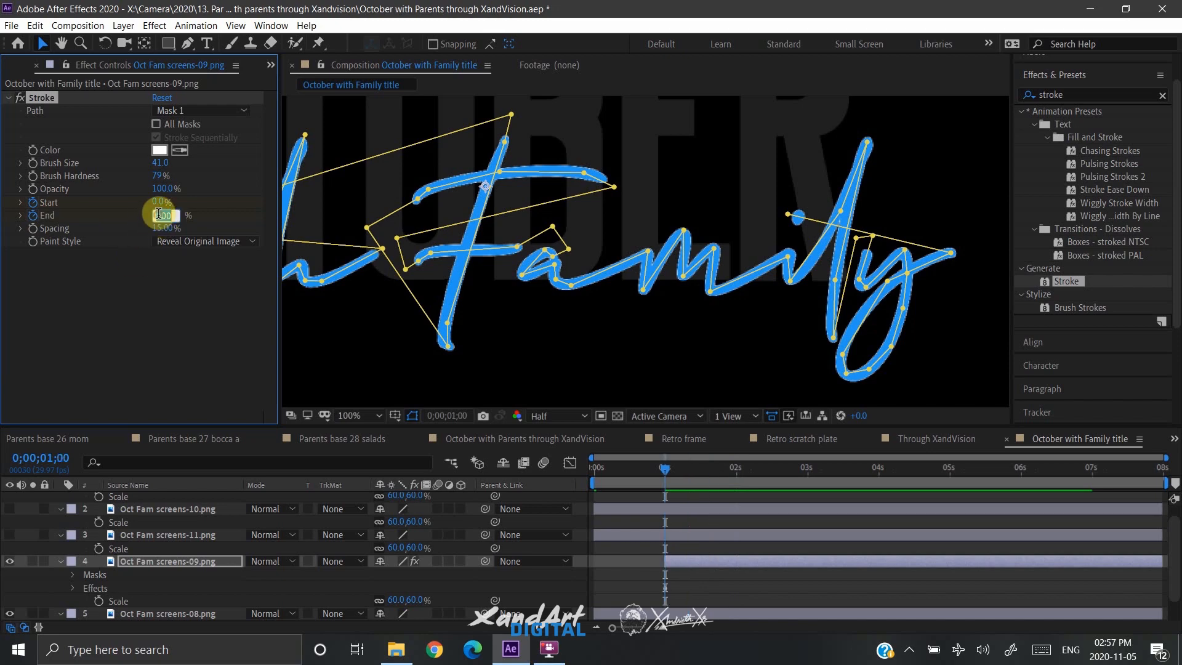
{"action": "type", "text": "0"}
{"action": "key", "text": "Return"}
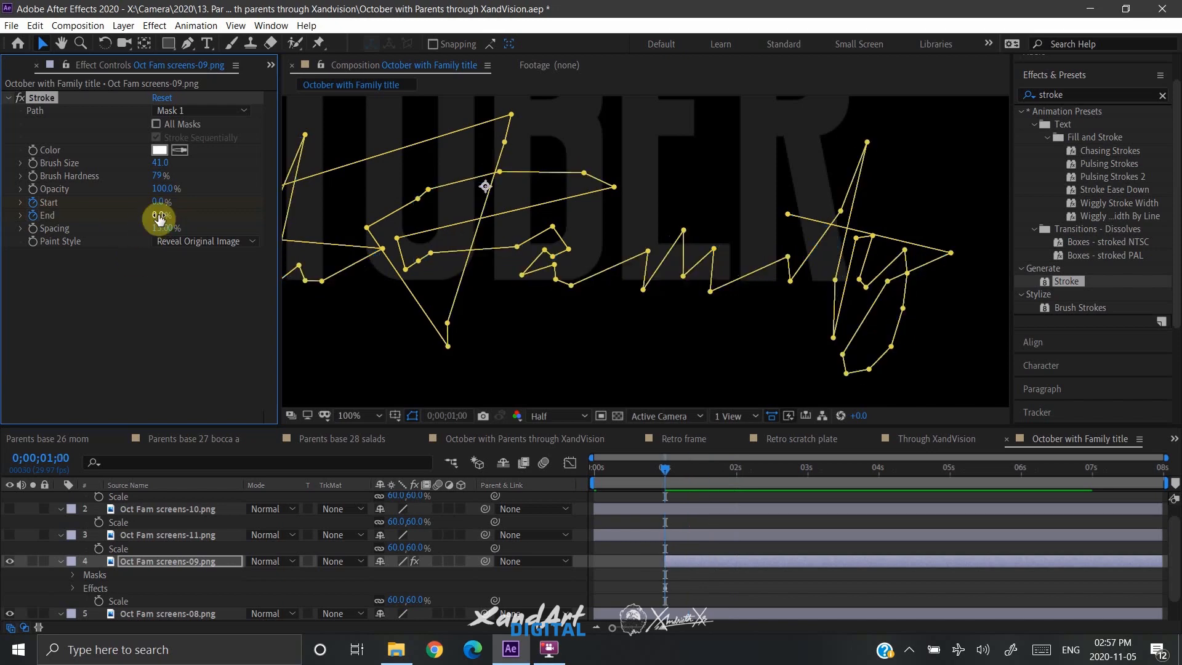
Set the Stroke effect's End to 100% at 0;00;02;00.
{"action": "key", "text": "shift+Page_Down"}
{"action": "key", "text": "shift+Page_Down"}
{"action": "key", "text": "shift+Page_Down"}
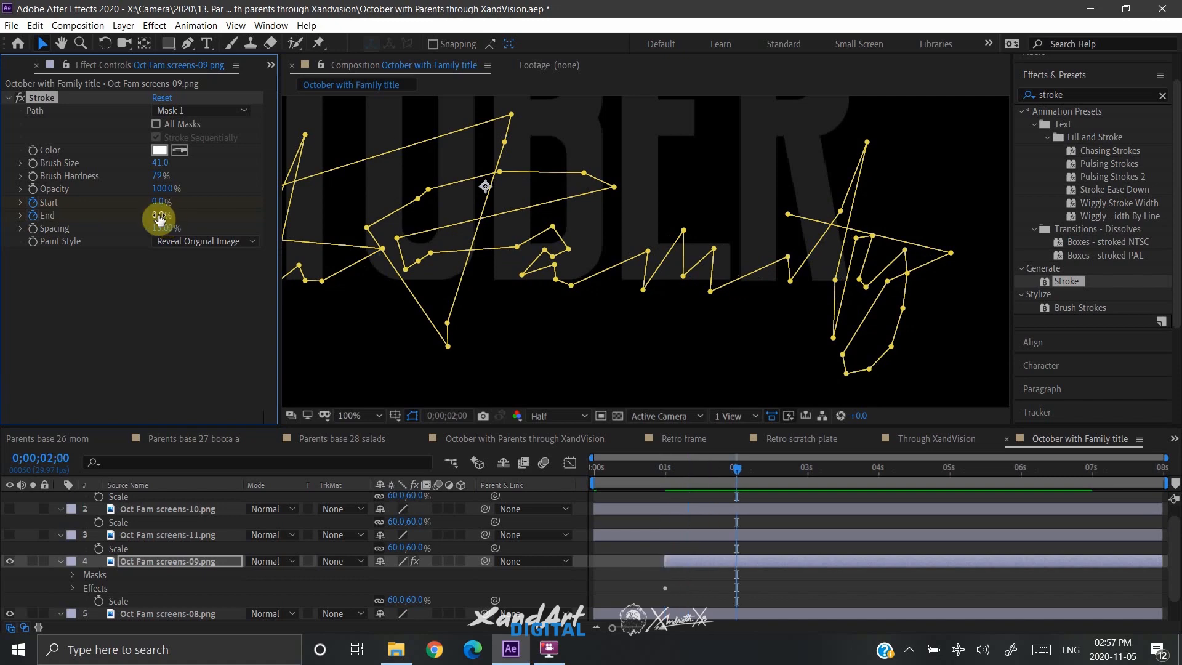
{"action": "left_click", "coordinate": [159, 214]}
{"action": "type", "text": "1"}
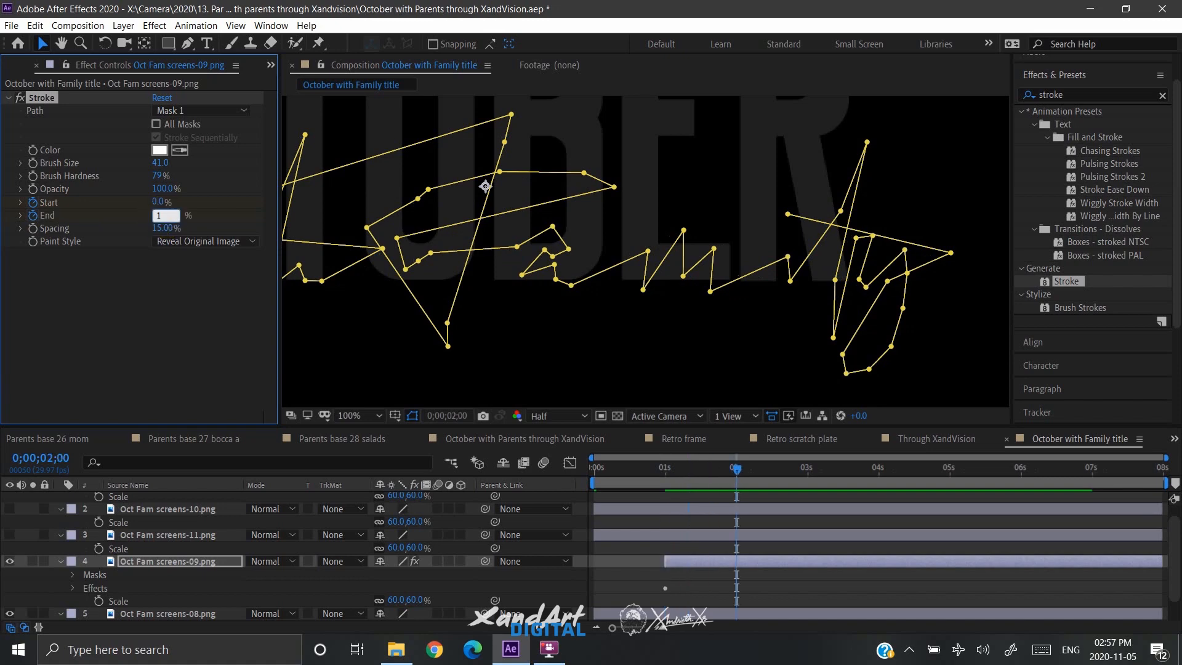
{"action": "key", "text": "Return"}
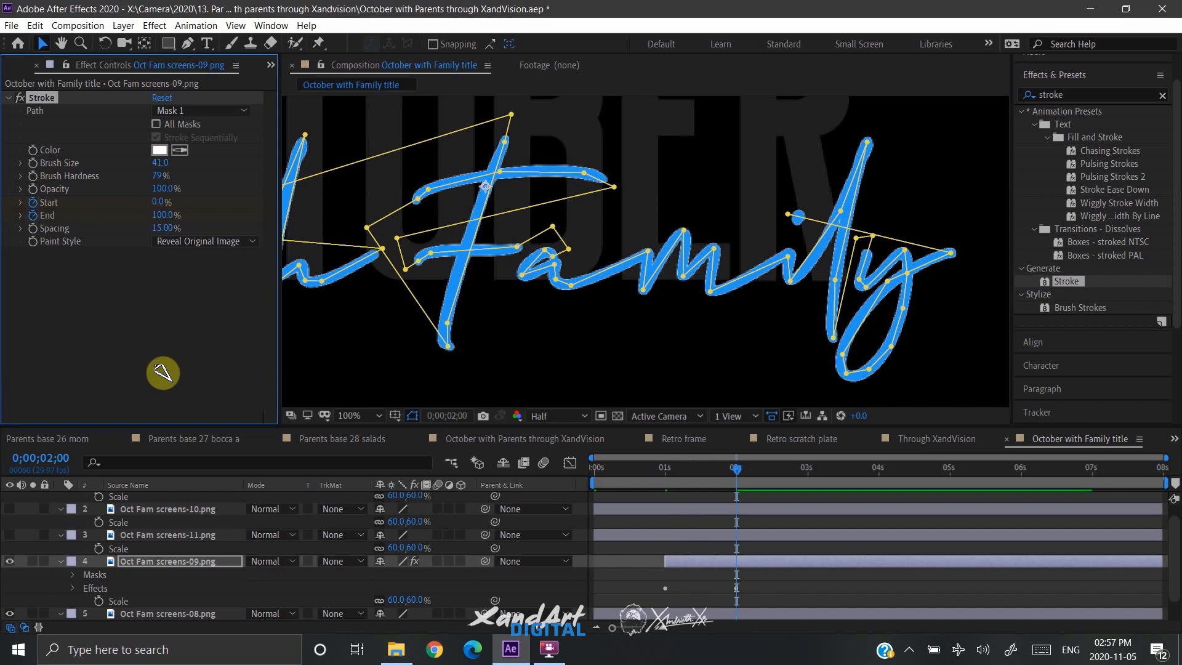
Move the Light Turning On sound layer so that it starts at 0;00;02;00.
{"action": "left_click", "coordinate": [194, 561]}
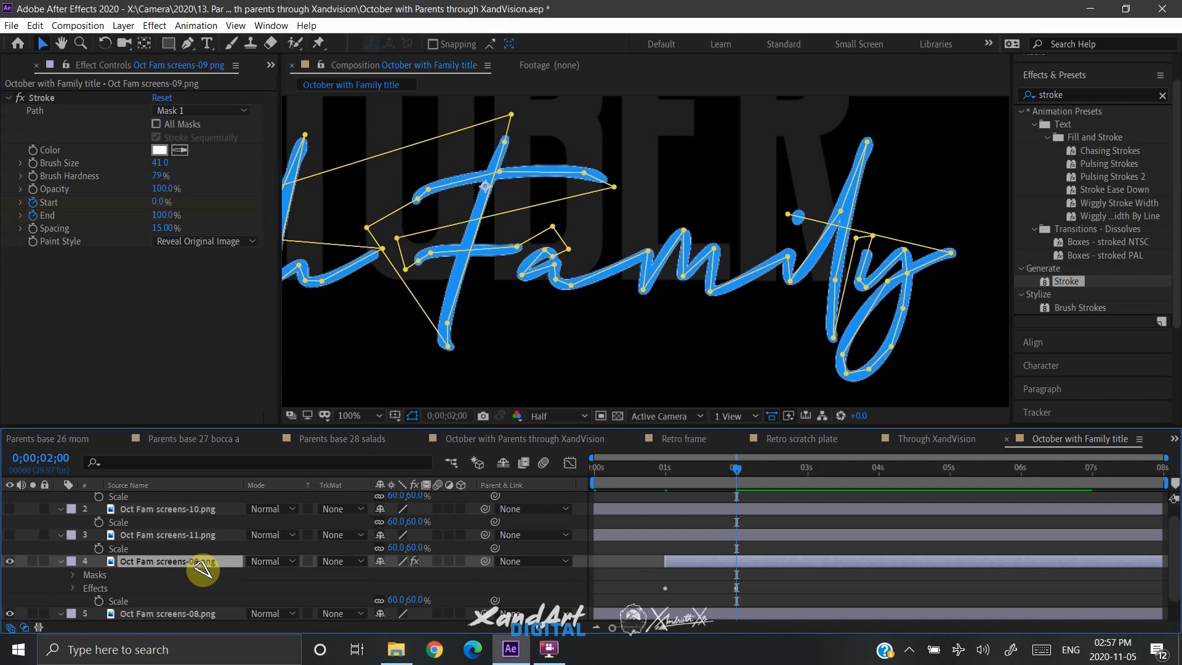
{"action": "scroll", "coordinate": [195, 561], "scroll_direction": "down", "scroll_amount": 1}
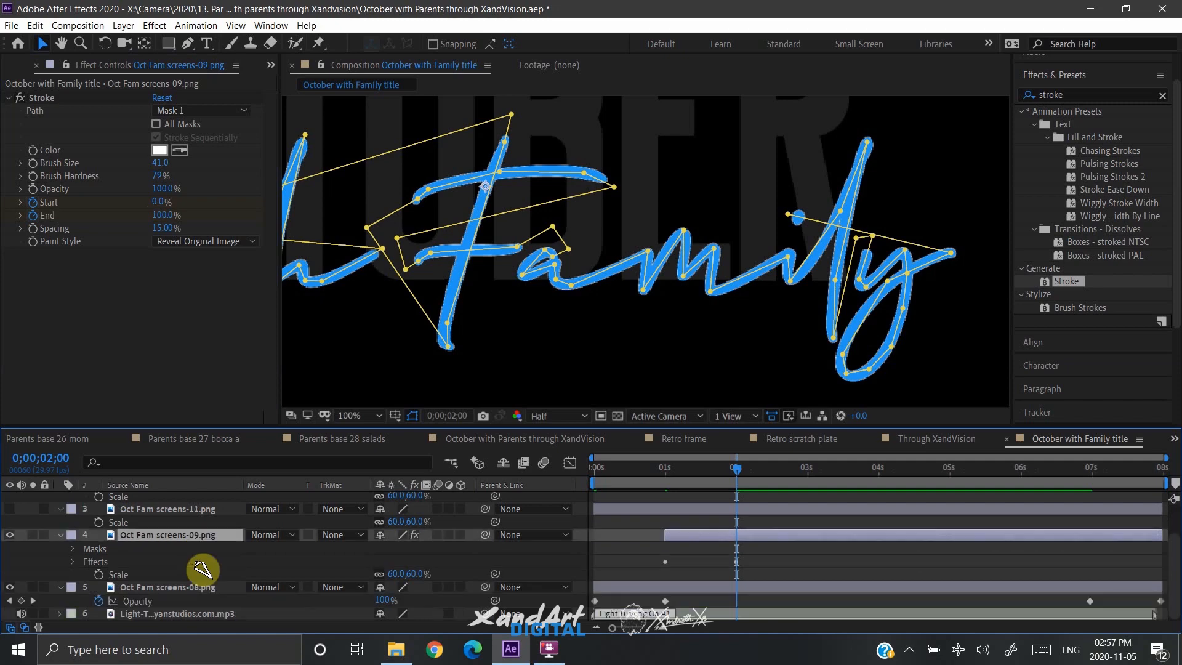
{"action": "left_click", "coordinate": [190, 614]}
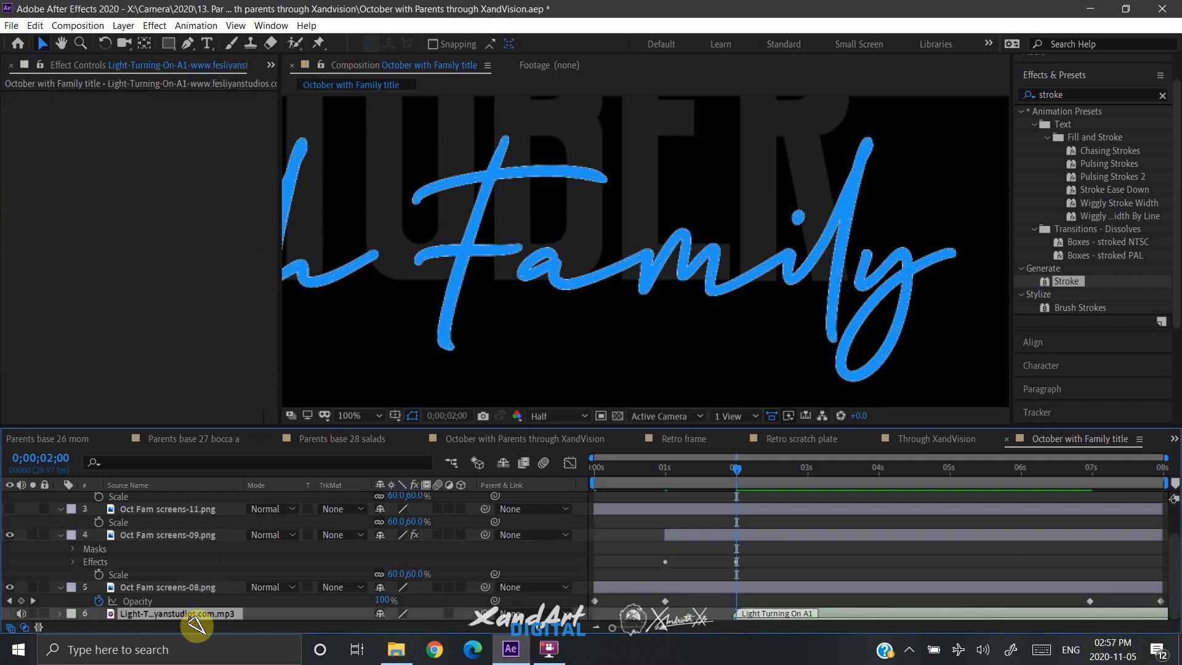
Make Oct Fam screens-10.png visible, trim its start to 0;00;02;00 and place it below Oct Fam screens-11.png.
{"action": "scroll", "coordinate": [197, 582], "scroll_direction": "up", "scroll_amount": 2}
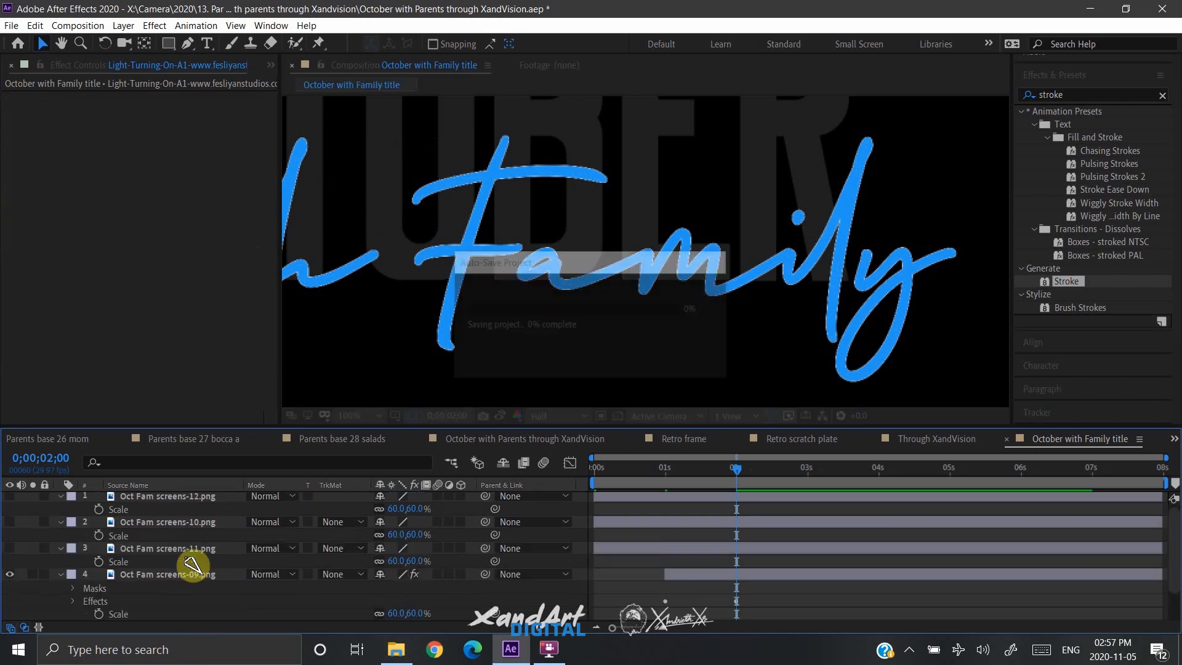
{"action": "left_click", "coordinate": [11, 548]}
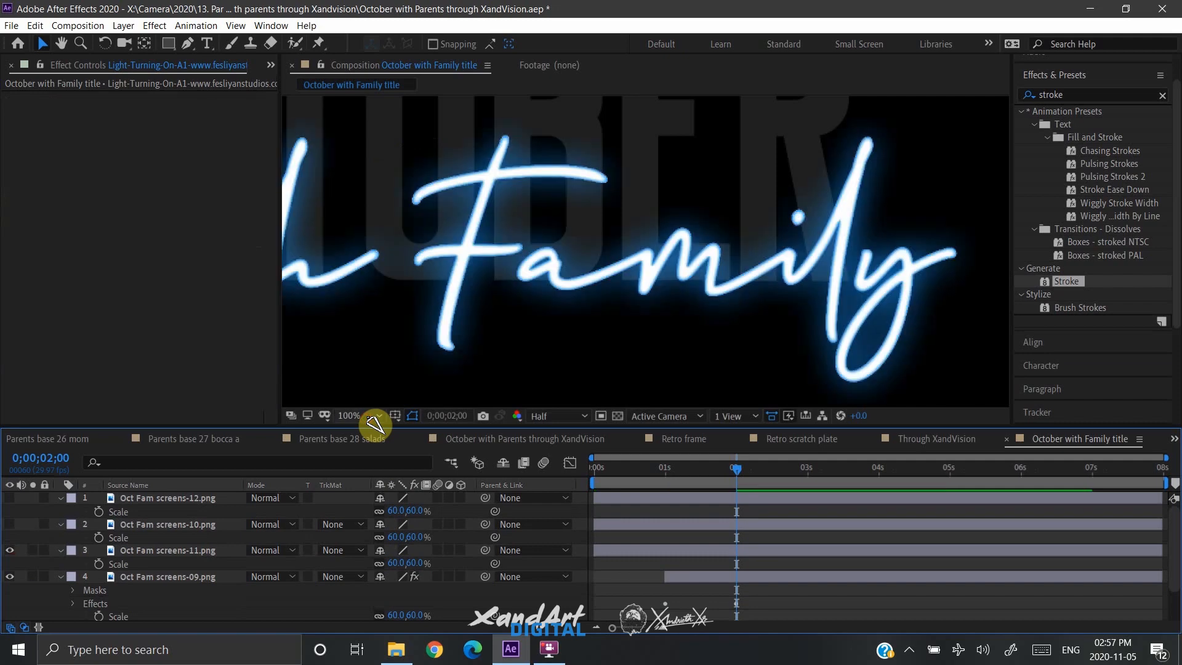
{"action": "left_click", "coordinate": [376, 418]}
{"action": "left_click", "coordinate": [370, 146]}
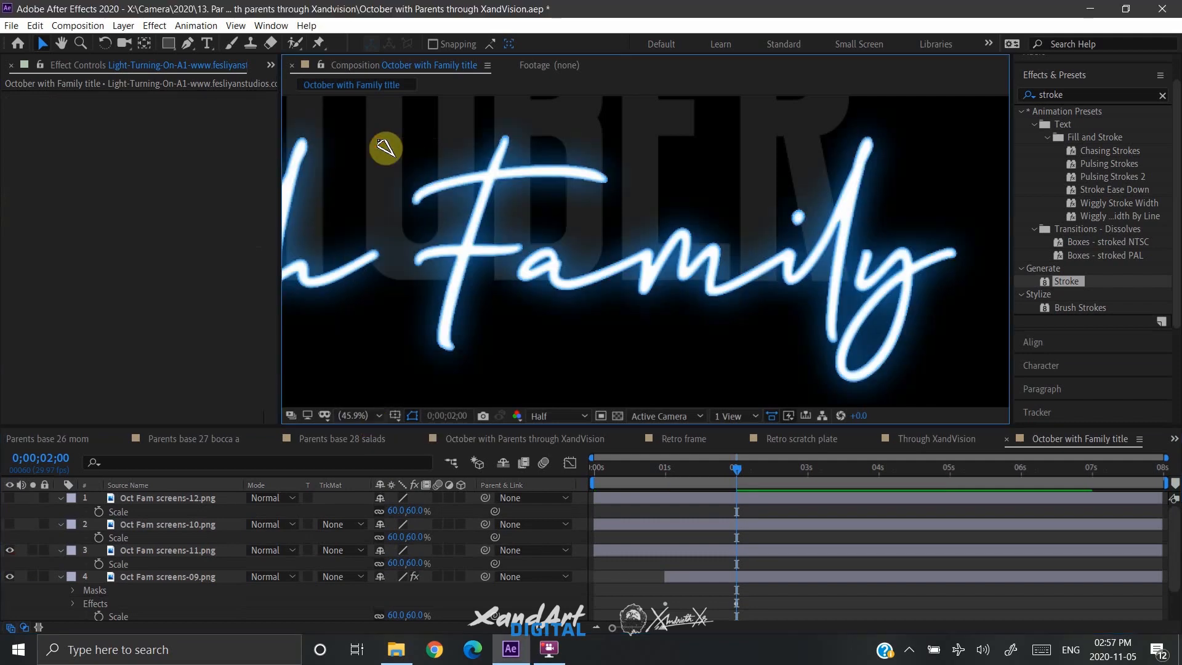
{"action": "left_click", "coordinate": [10, 550]}
{"action": "left_click", "coordinate": [10, 524]}
{"action": "left_click", "coordinate": [193, 524]}
{"action": "key", "text": "alt+["}
{"action": "key", "text": "ctrl+alt+Down"}
Make Oct Fam screens-11.png visible and trim the starts of Oct Fam screens-11.png and Oct Fam screens-12.png to 0;00;02;00.
{"action": "key", "text": "shift+Page_Down"}
{"action": "key", "text": "shift+Page_Down"}
{"action": "key", "text": "shift+Page_Down"}
{"action": "left_click", "coordinate": [12, 499]}
{"action": "left_click", "coordinate": [11, 499]}
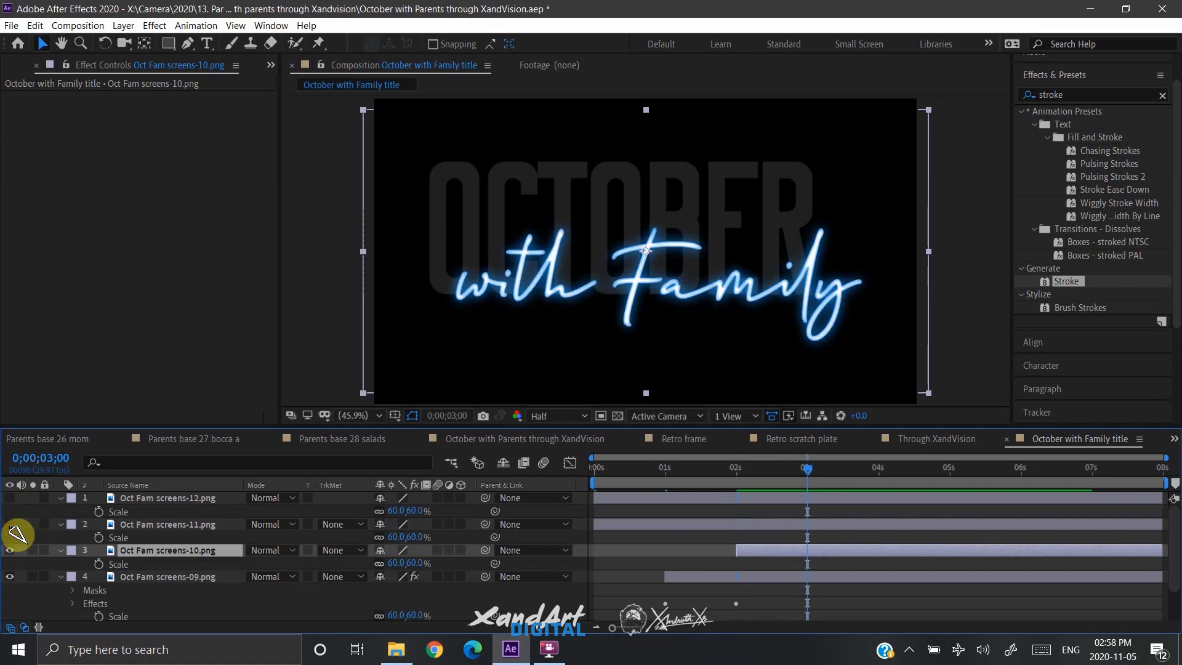
{"action": "left_click", "coordinate": [9, 524]}
{"action": "left_click", "coordinate": [157, 524]}
{"action": "key", "text": "shift+Page_Up"}
{"action": "key", "text": "shift+Page_Up"}
{"action": "key", "text": "shift+Page_Up"}
{"action": "left_click", "coordinate": [172, 498], "text": "shift"}
{"action": "key", "text": "alt+["}
Fade in Oct Fam screens-11.png with opacity keyframes of 0% at 0;00;02;00 and 100% at 0;00;03;00.
{"action": "left_click", "coordinate": [163, 550]}
{"action": "left_click", "coordinate": [158, 524]}
{"action": "key", "text": "t"}
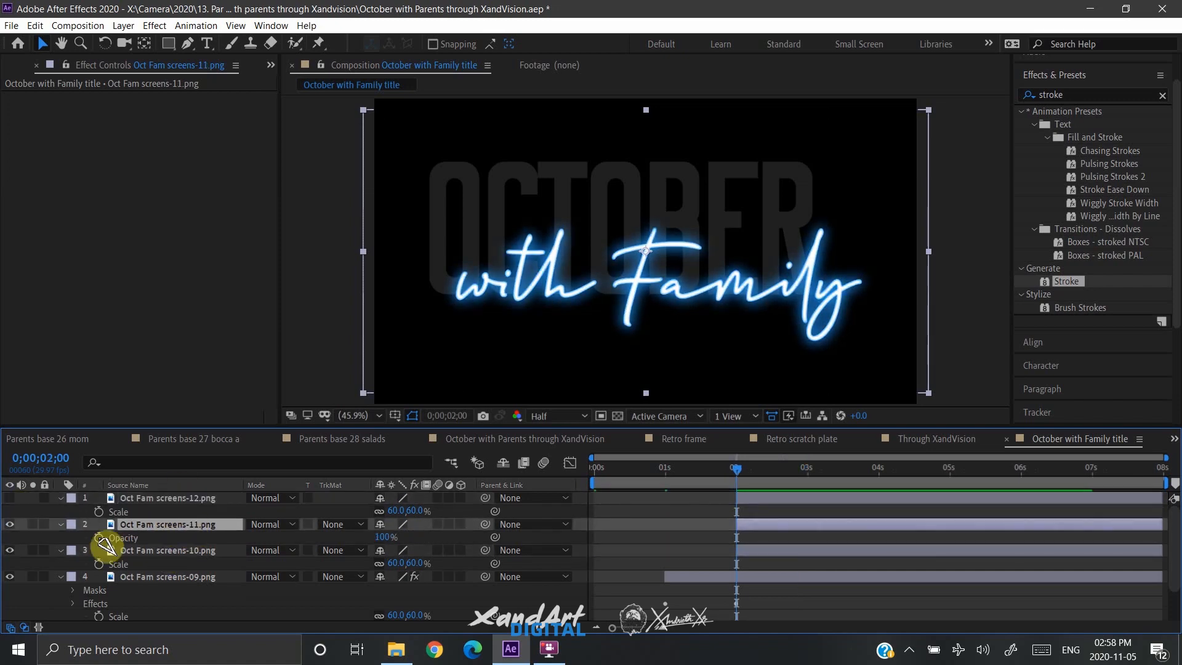
{"action": "left_click", "coordinate": [99, 538]}
{"action": "key", "text": "shift+Page_Down"}
{"action": "key", "text": "shift+Page_Down"}
{"action": "key", "text": "shift+Page_Down"}
{"action": "left_click", "coordinate": [21, 537]}
{"action": "left_click", "coordinate": [9, 537]}
{"action": "left_click", "coordinate": [378, 537]}
{"action": "type", "text": "0"}
{"action": "key", "text": "Return"}
Make Oct Fam screens-12.png visible, start opacity keyframing at 0;00;03;00 and set its opacity to 100% at 0;00;04;00.
{"action": "left_click", "coordinate": [33, 537]}
{"action": "left_click", "coordinate": [10, 498]}
{"action": "left_click", "coordinate": [143, 499]}
{"action": "key", "text": "t"}
{"action": "left_click", "coordinate": [99, 511]}
{"action": "key", "text": "shift+Page_Down"}
{"action": "key", "text": "shift+Page_Down"}
{"action": "key", "text": "shift+Page_Down"}
{"action": "left_click", "coordinate": [381, 511]}
{"action": "type", "text": "100"}
{"action": "key", "text": "Return"}
Set the opacity of Oct Fam screens-12.png to 0% at 0;00;05;00.
{"action": "key", "text": "shift+Page_Down"}
{"action": "key", "text": "shift+Page_Down"}
{"action": "key", "text": "shift+Page_Down"}
{"action": "left_click", "coordinate": [379, 511]}
{"action": "type", "text": "0"}
Add an opacity keyframe to Oct Fam screens-11.png at 0;00;05;00 and set its opacity to 0% at 0;00;06;00.
{"action": "left_click", "coordinate": [21, 538]}
{"action": "key", "text": "shift+Page_Down"}
{"action": "key", "text": "shift+Page_Down"}
{"action": "key", "text": "shift+Page_Down"}
{"action": "left_click", "coordinate": [379, 538]}
{"action": "type", "text": "0"}
{"action": "key", "text": "Return"}
Add an opacity keyframe to Oct Fam screens-10.png at 0;00;06;00 and set its opacity to 0% at the last frame, 0;00;07;29.
{"action": "key", "text": "shift+Page_Down"}
{"action": "key", "text": "shift+Page_Down"}
{"action": "key", "text": "shift+Page_Up"}
{"action": "left_click", "coordinate": [179, 551]}
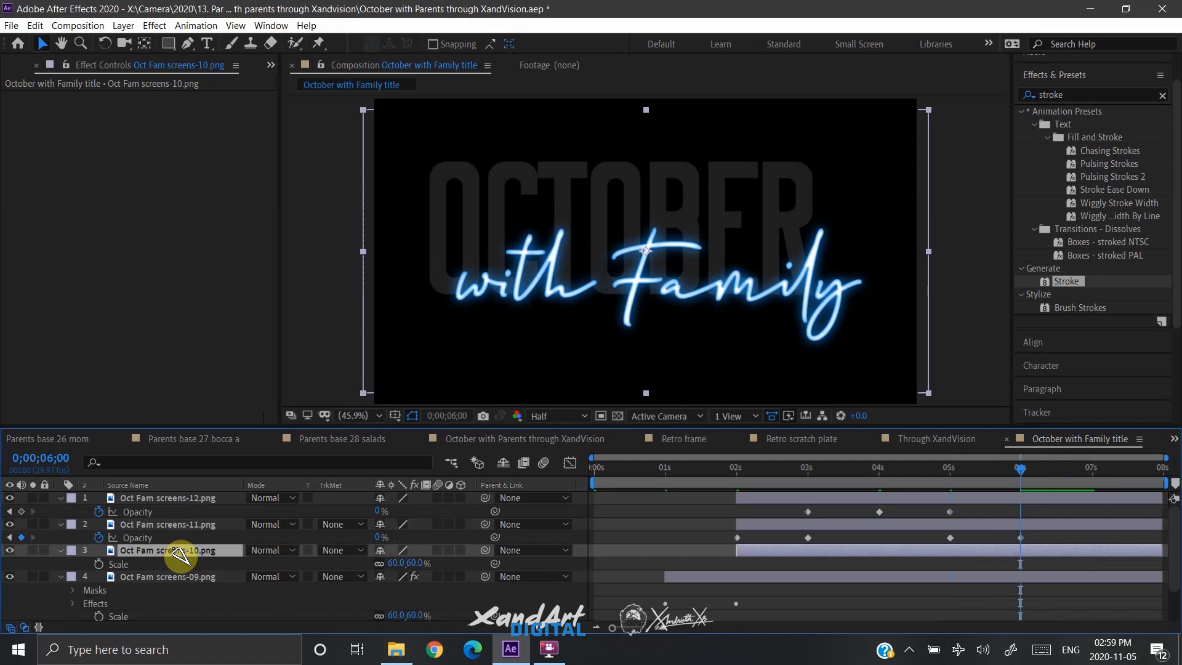
{"action": "key", "text": "alt+shift+t"}
{"action": "key", "text": "End"}
{"action": "left_click", "coordinate": [379, 564]}
{"action": "type", "text": "0"}
{"action": "key", "text": "Return"}
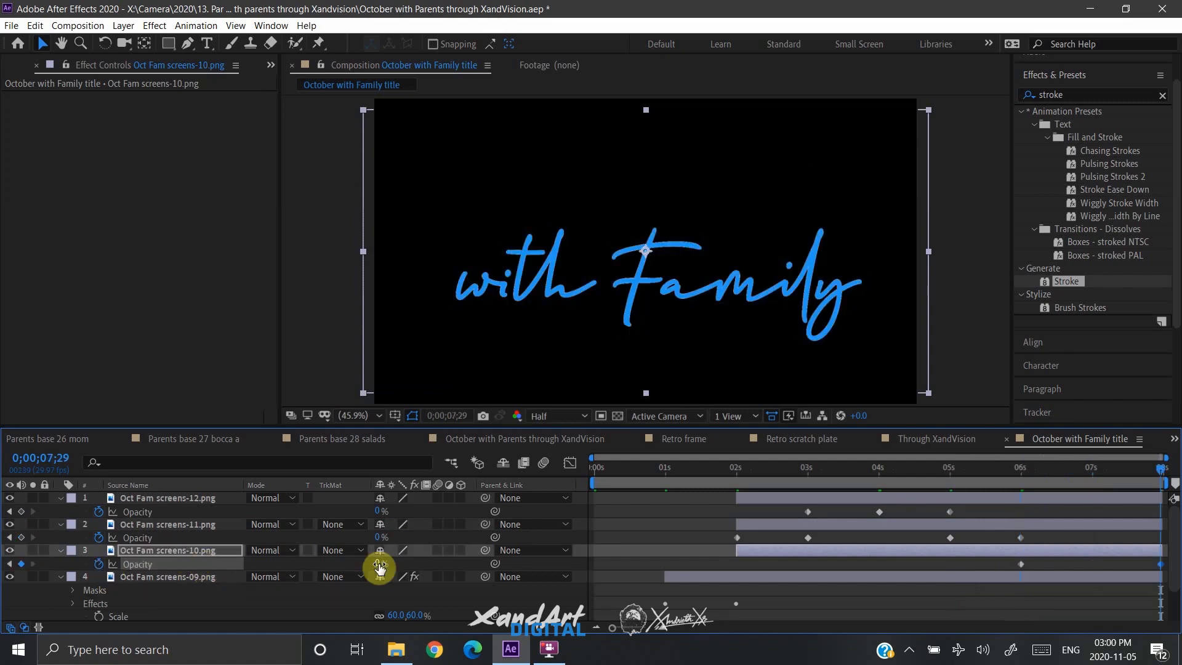
Set the opacity of Oct Fam screens-11.png and Oct Fam screens-12.png to 100% one second before the last frame.
{"action": "key", "text": "shift+Page_Up"}
{"action": "key", "text": "shift+Page_Up"}
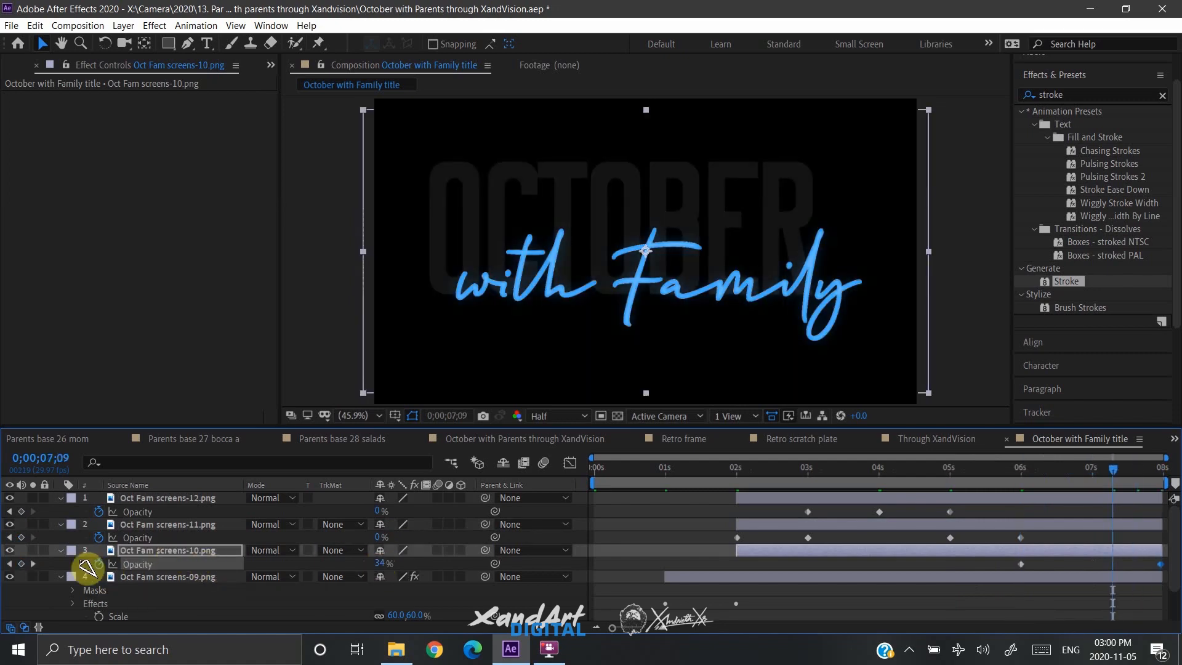
{"action": "key", "text": "shift+Page_Up"}
{"action": "left_click", "coordinate": [380, 536]}
{"action": "type", "text": "100"}
{"action": "left_click", "coordinate": [378, 511]}
{"action": "type", "text": "100"}
{"action": "key", "text": "Return"}
Set the opacity of Oct Fam screens-12.png and Oct Fam screens-11.png to 0% at the last frame, 0;00;07;29.
{"action": "key", "text": "shift+Page_Down"}
{"action": "key", "text": "shift+Page_Down"}
{"action": "key", "text": "shift+Page_Down"}
{"action": "left_click", "coordinate": [380, 511]}
{"action": "type", "text": "0"}
{"action": "key", "text": "Tab"}
{"action": "key", "text": "Return"}
Trim the ends of the four layers Oct Fam screens-09.png through Oct Fam screens-12.png to 0;00;07;09.
{"action": "key", "text": "shift+Page_Up"}
{"action": "key", "text": "shift+Page_Up"}
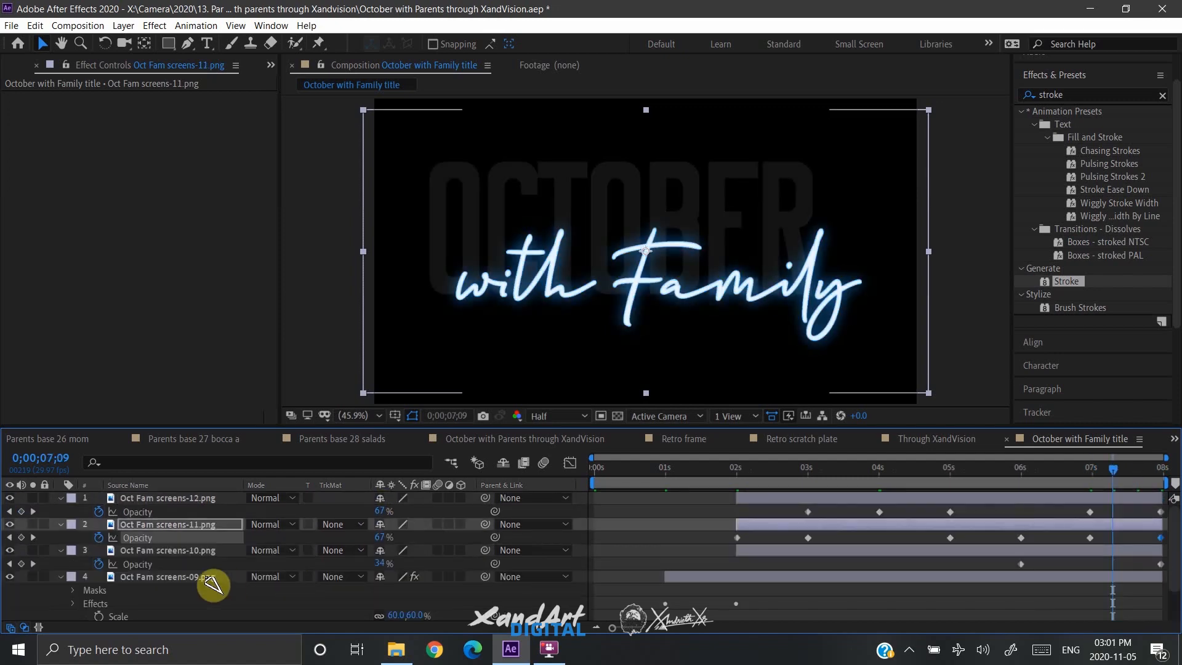
{"action": "left_click", "coordinate": [197, 577]}
{"action": "left_click", "coordinate": [187, 497], "text": "shift"}
{"action": "key", "text": "alt+]"}
Duplicate the Light Turning On sound layer and trim the end of the lower instance to 0;00;06;00.
{"action": "scroll", "coordinate": [196, 535], "scroll_direction": "down", "scroll_amount": 3}
{"action": "left_click", "coordinate": [199, 613]}
{"action": "left_click", "coordinate": [10, 522]}
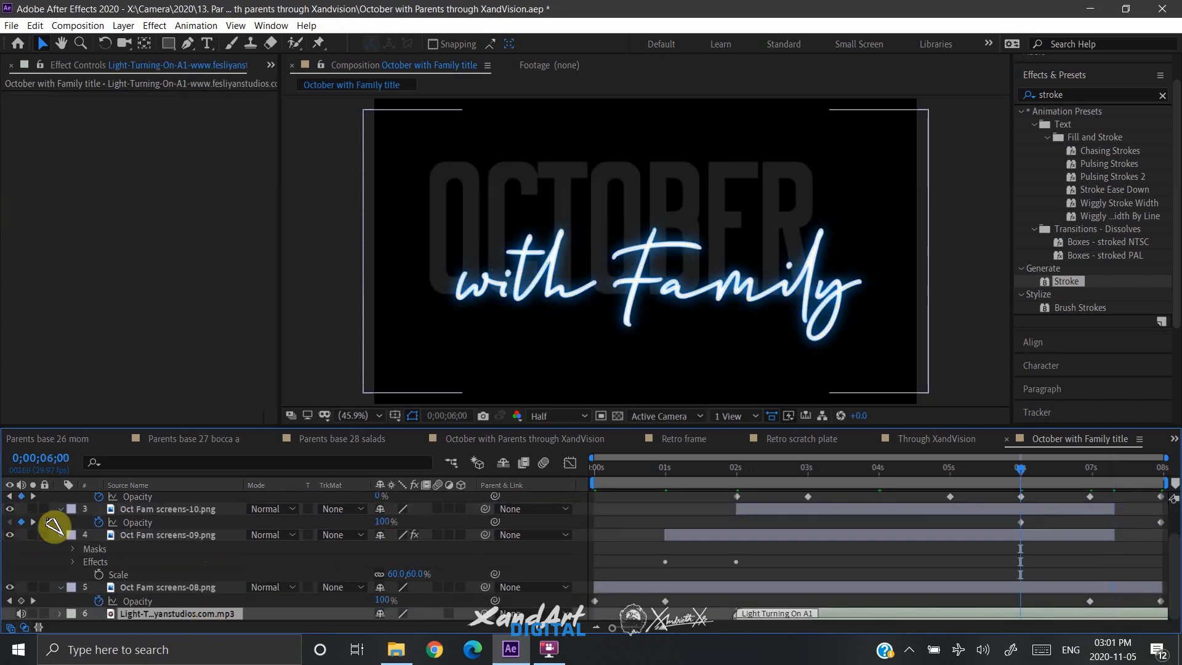
{"action": "key", "text": "ctrl+d"}
{"action": "double_click", "coordinate": [203, 613]}
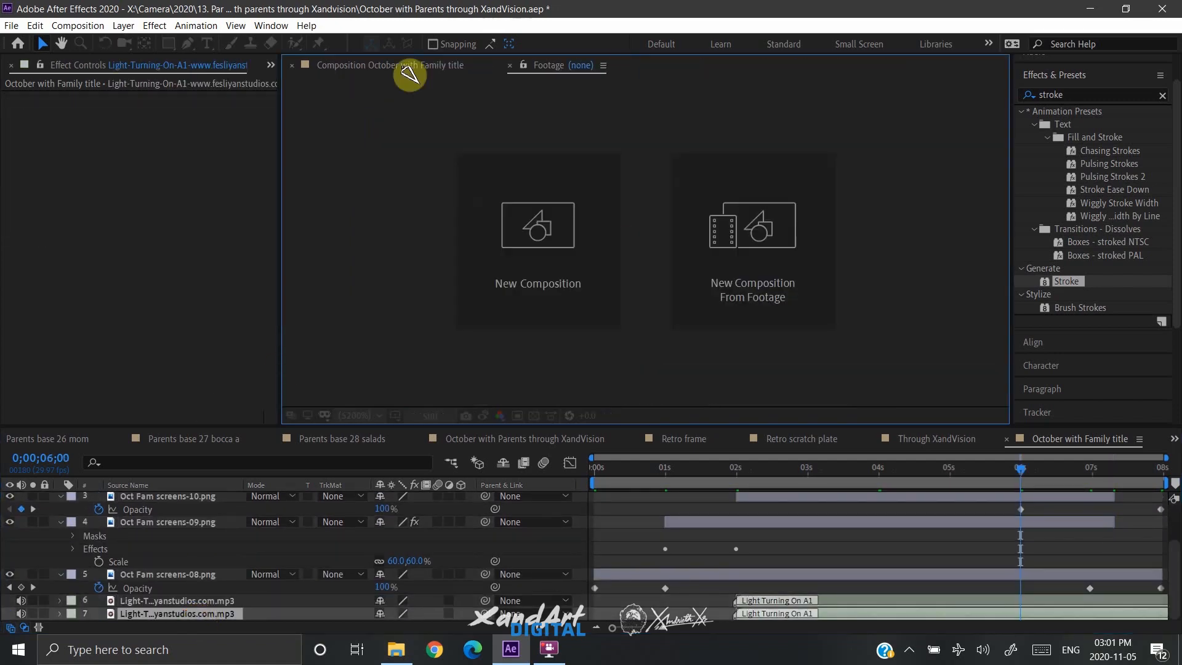
{"action": "left_click", "coordinate": [510, 66]}
{"action": "key", "text": "alt+]"}
Move the upper sound layer so that it ends at the out point of Oct Fam screens-09.png.
{"action": "left_click", "coordinate": [186, 522]}
{"action": "key", "text": "o"}
{"action": "left_click", "coordinate": [171, 600]}
{"action": "key", "text": "]"}
Preview the title animation from the in point of Oct Fam screens-09.png.
{"action": "left_click", "coordinate": [164, 613]}
{"action": "left_click", "coordinate": [535, 526]}
{"action": "key", "text": "i"}
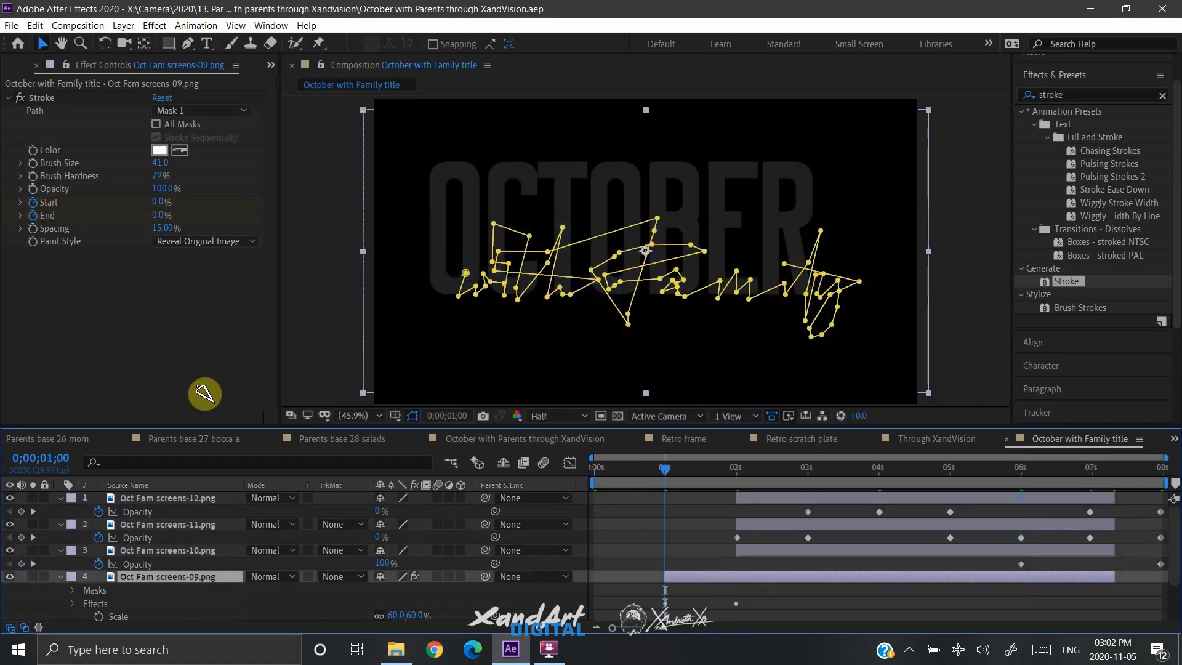
{"action": "left_click", "coordinate": [207, 601]}
{"action": "key", "text": "space"}
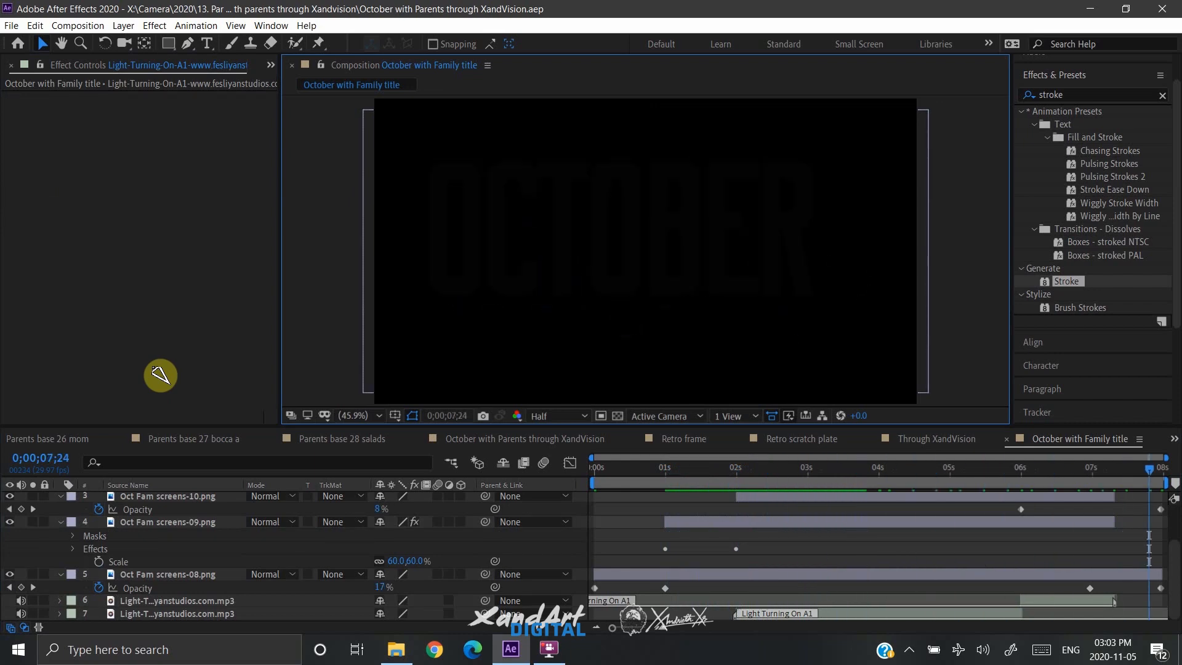
Turn on the transparency grid and preview the whole title composition from time 0.
{"action": "left_click", "coordinate": [617, 416]}
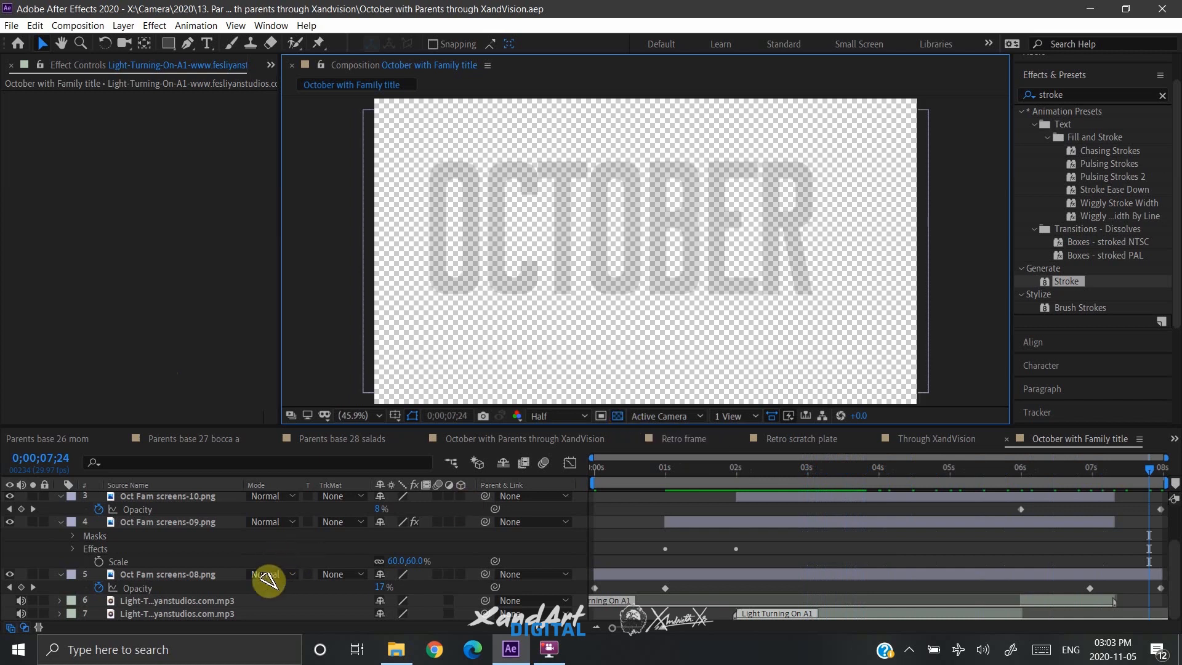
{"action": "key", "text": "alt+shift+j"}
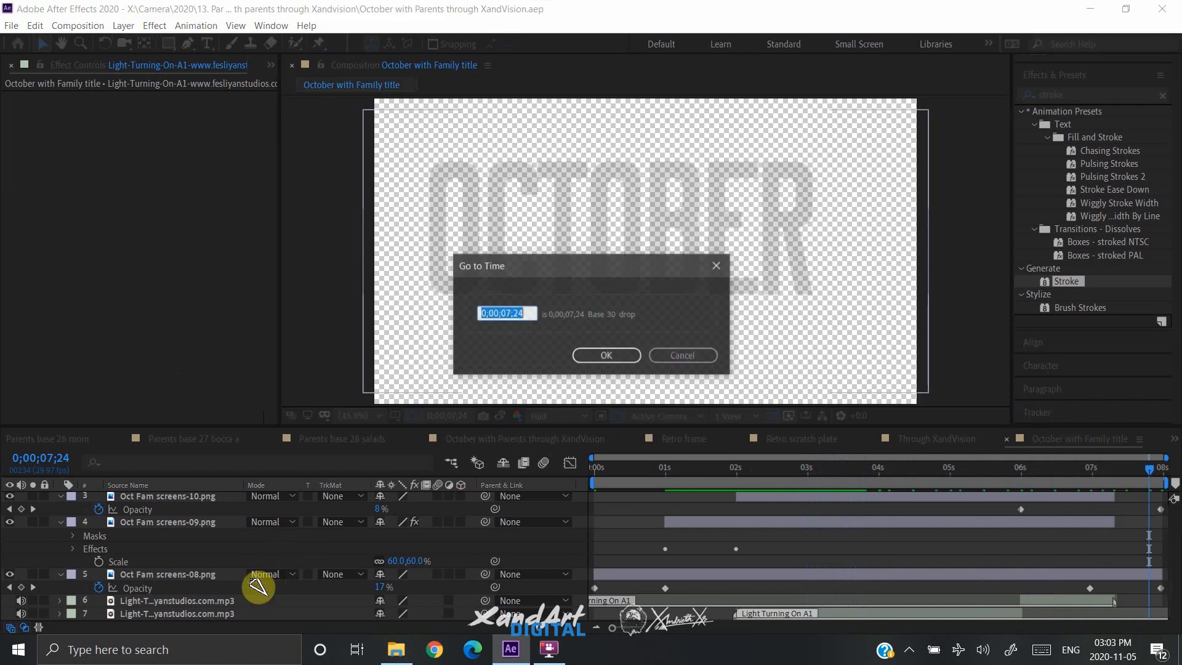
{"action": "type", "text": "0"}
{"action": "key", "text": "Return"}
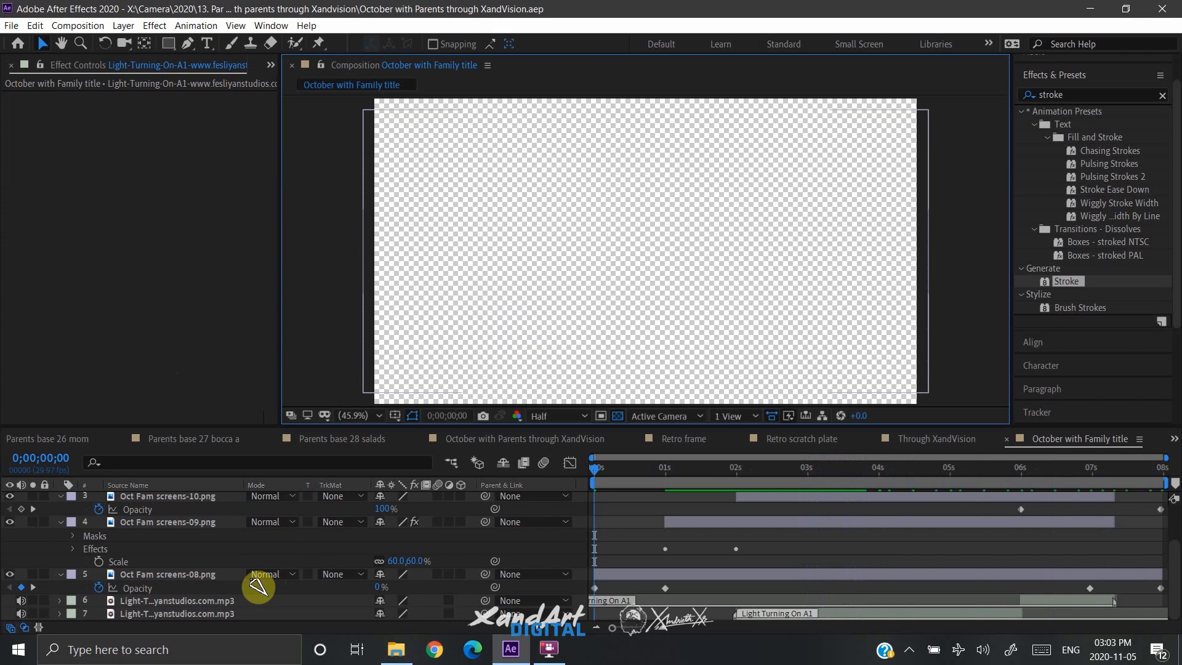
{"action": "key", "text": "space"}
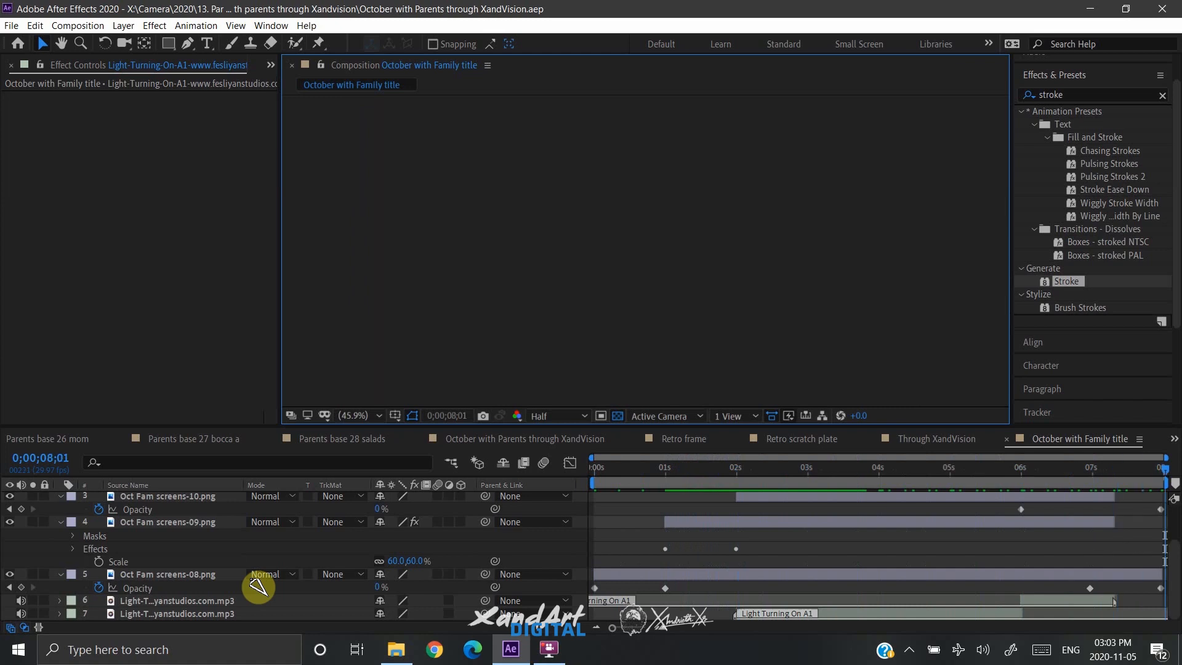
{"action": "key", "text": "shift+Page_Up"}
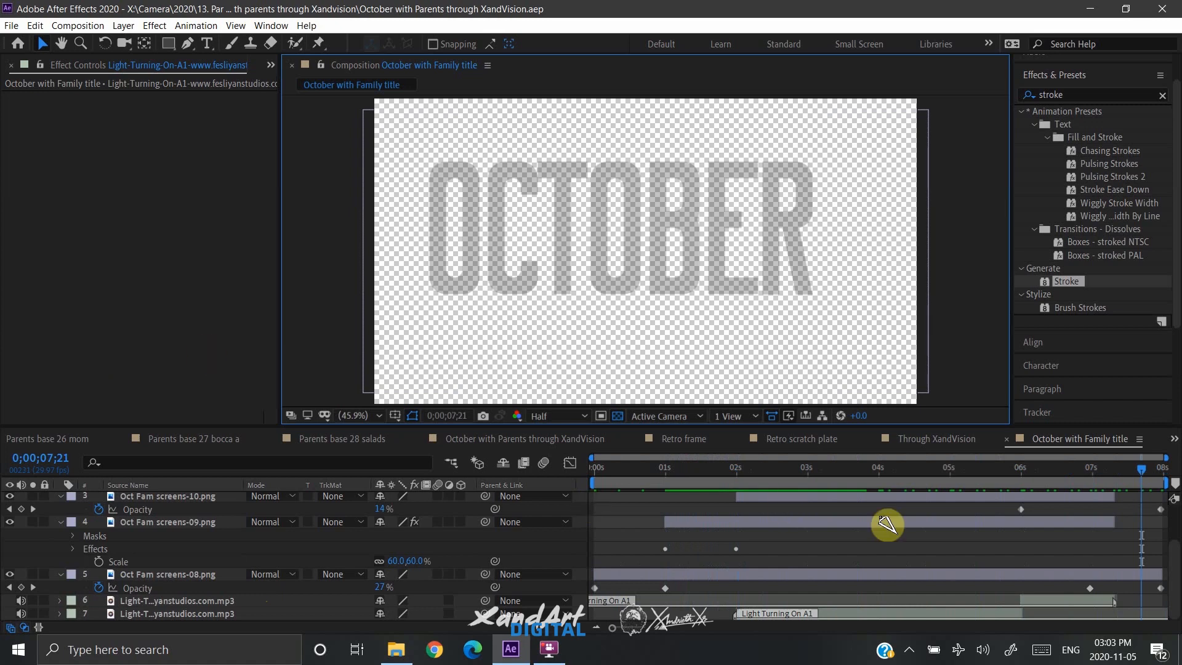
Add October with Family title as the top layer of the October with Parents through XandVision composition, starting at 0;00;08;20.
{"action": "left_click", "coordinate": [553, 440]}
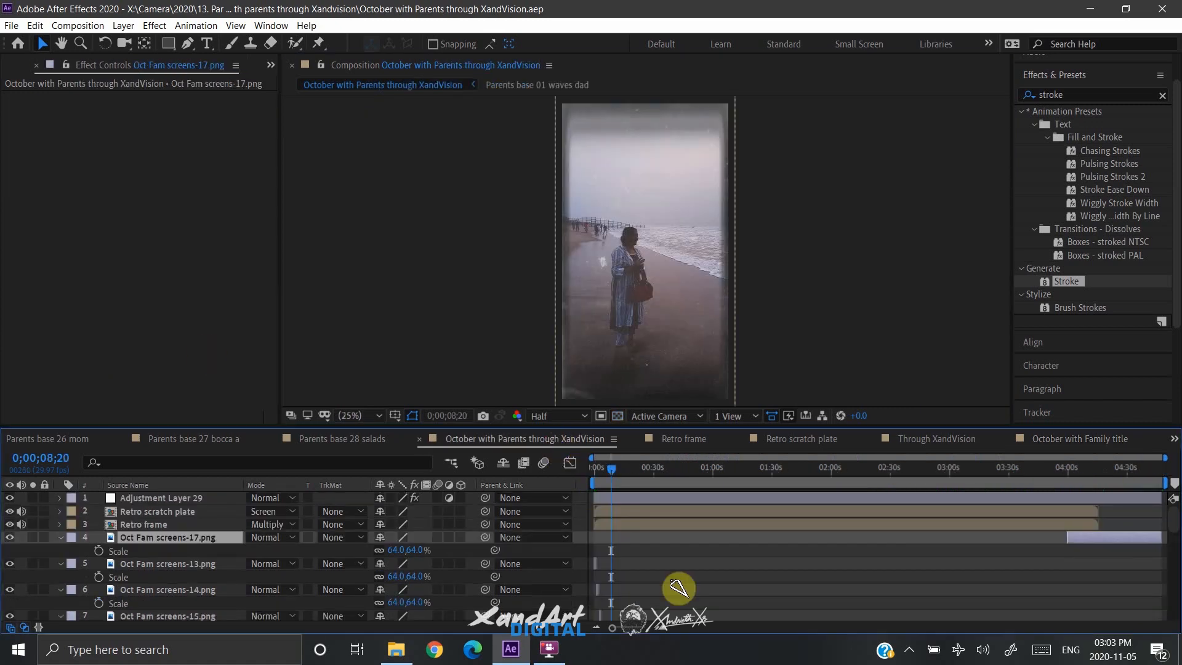
{"action": "left_click", "coordinate": [41, 70]}
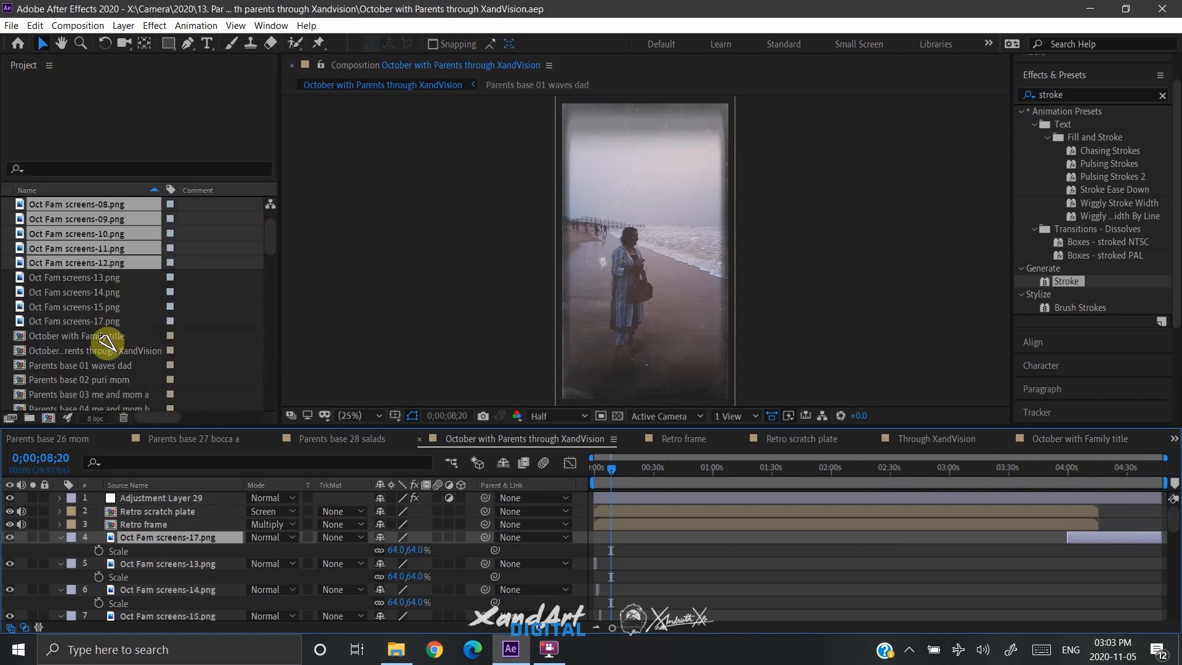
{"action": "left_click", "coordinate": [105, 338]}
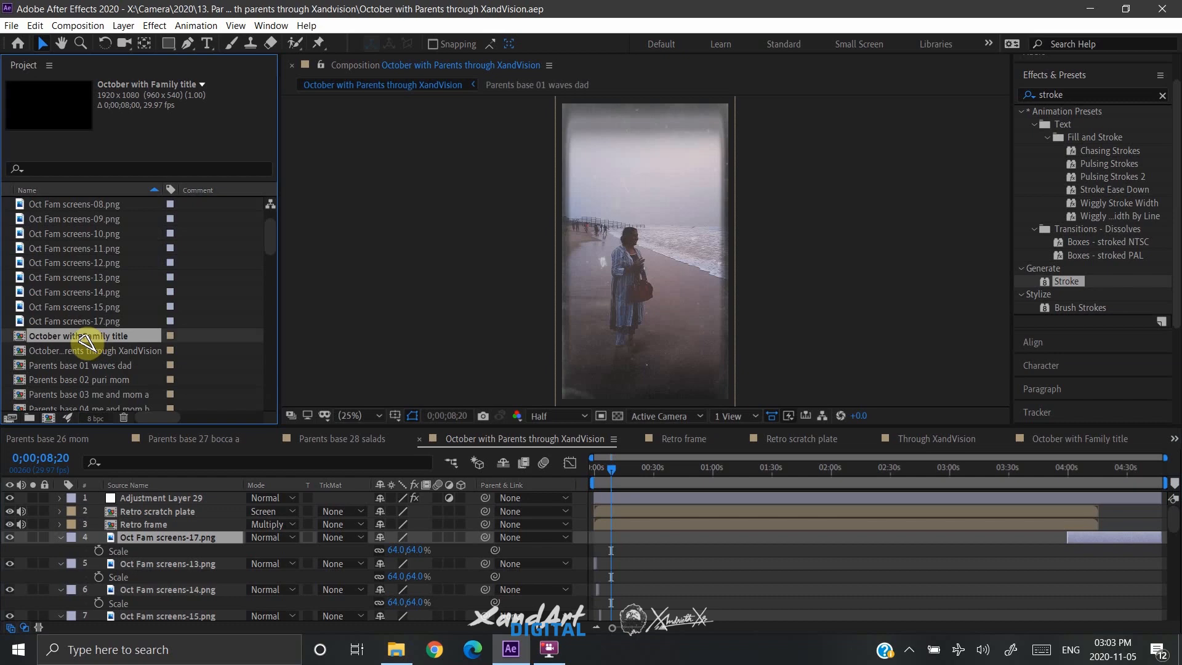
{"action": "left_click_drag", "start_coordinate": [80, 335], "coordinate": [131, 493]}
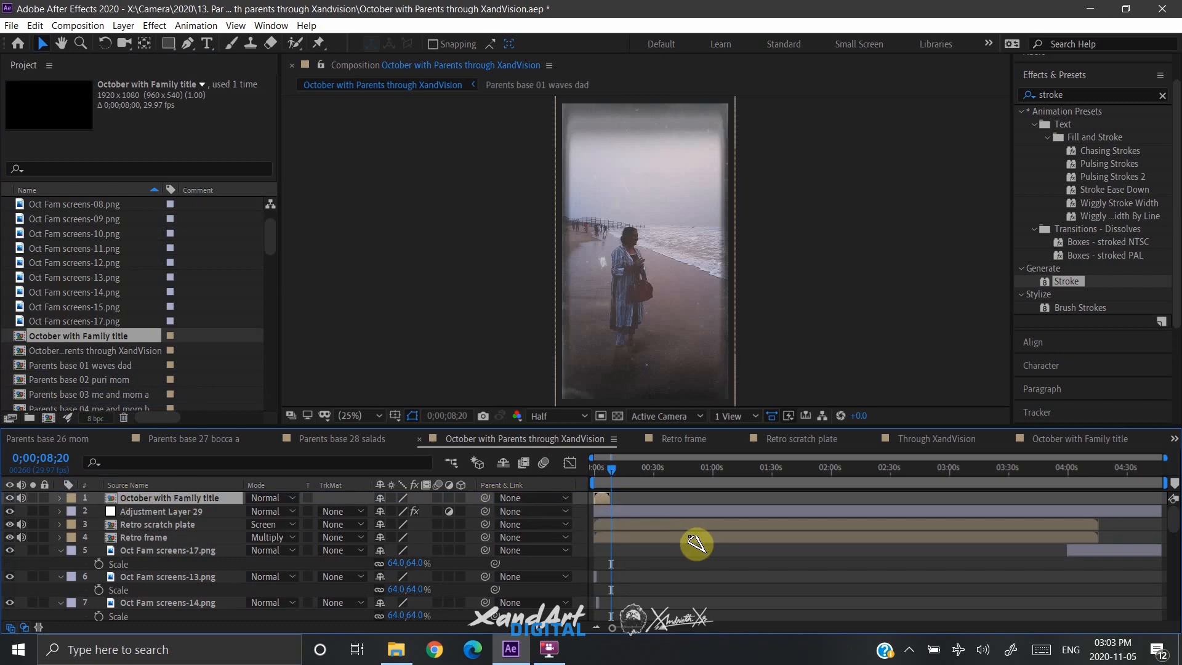
{"action": "key", "text": "bracketleft"}
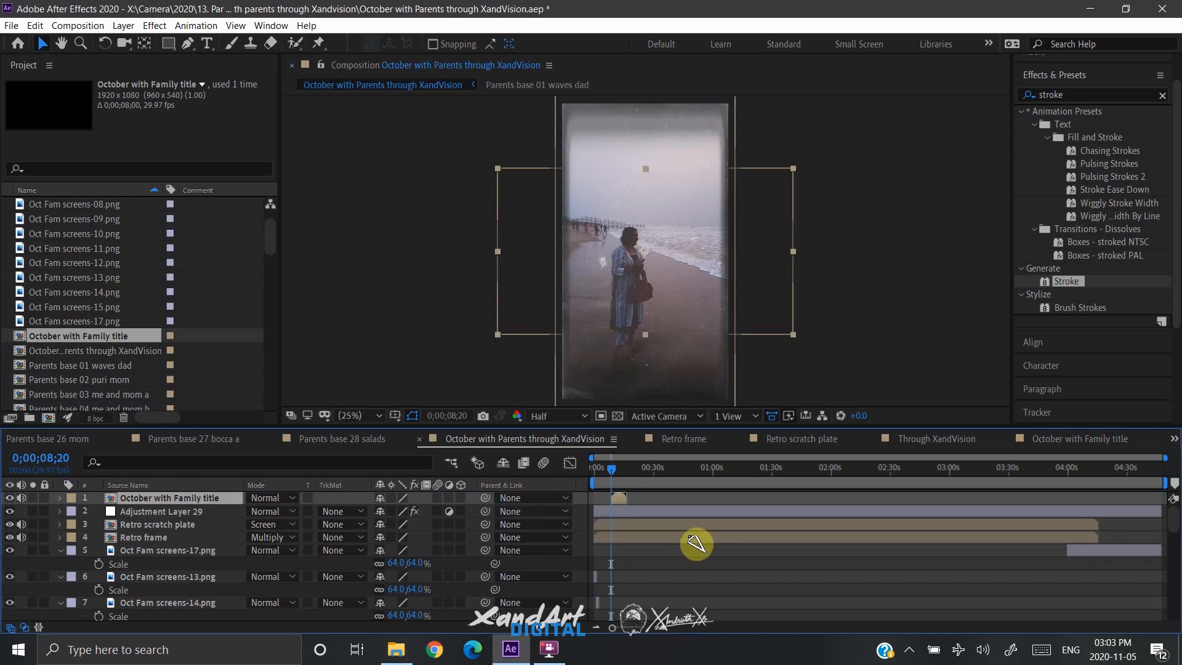
Set the scale of the October with Family title layer to 70%.
{"action": "key", "text": "s"}
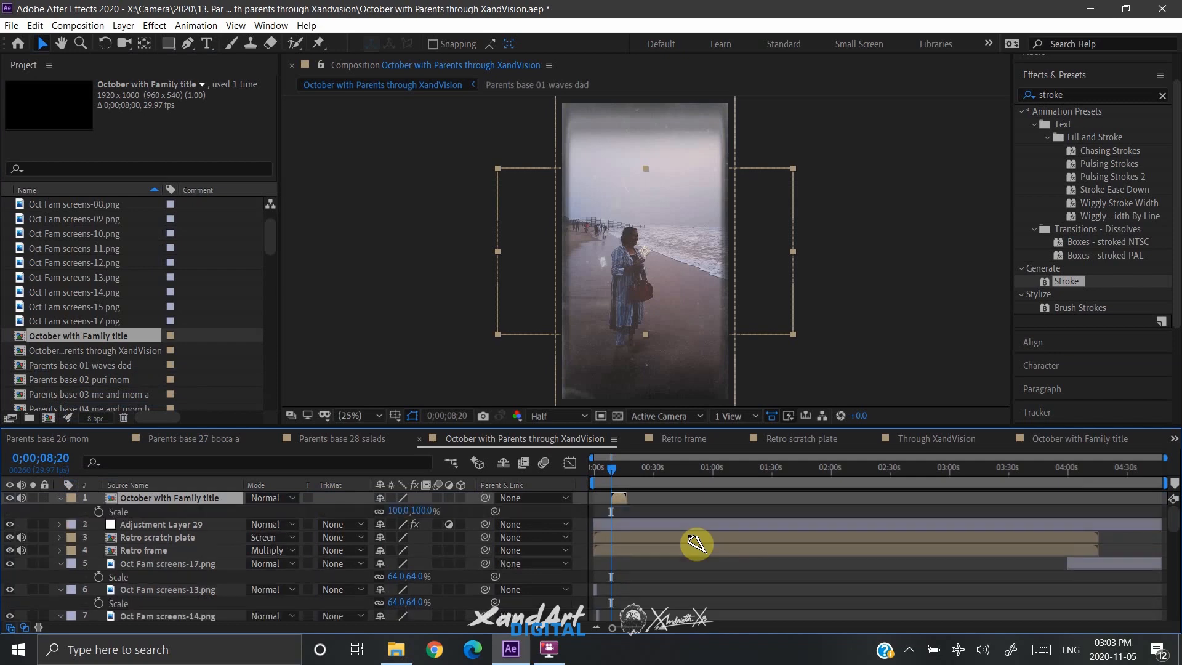
{"action": "left_click", "coordinate": [419, 512]}
{"action": "type", "text": "70"}
{"action": "key", "text": "Return"}
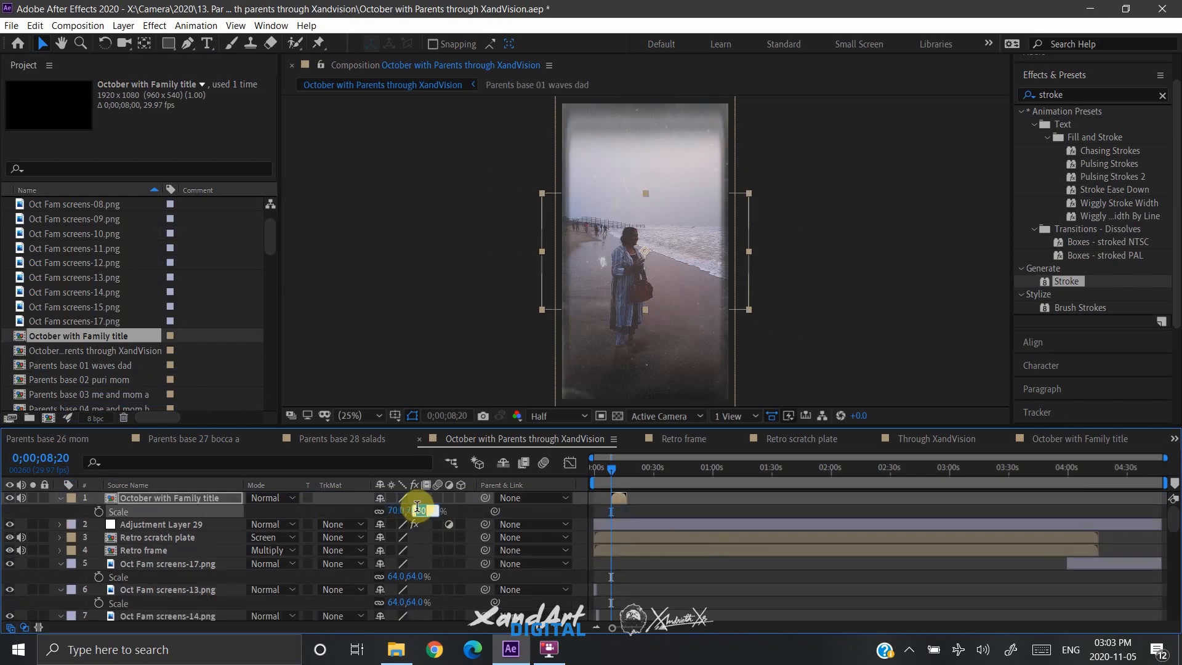
Set the October with Family title layer's scale to 60%, raise it into the sky area and preview it.
{"action": "type", "text": "60"}
{"action": "key", "text": "Return"}
{"action": "key", "text": "shift+Up"}
{"action": "key", "text": "space"}
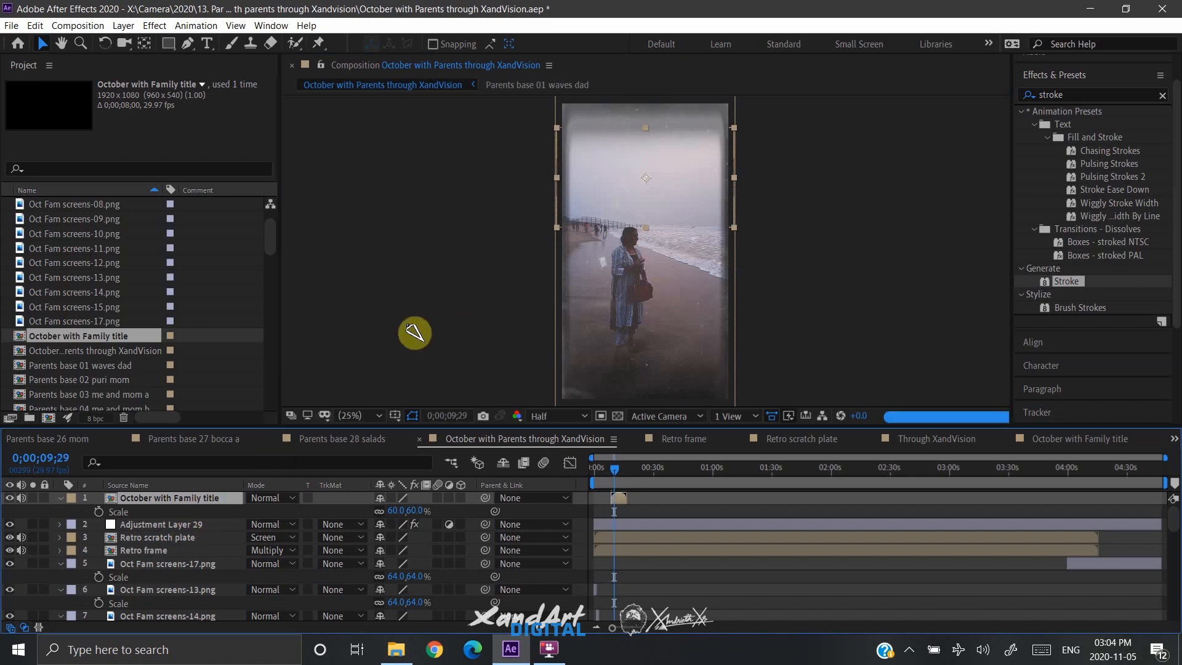
Scale the October with Family title layer down to 50% and further down to 41%.
{"action": "key", "text": "i"}
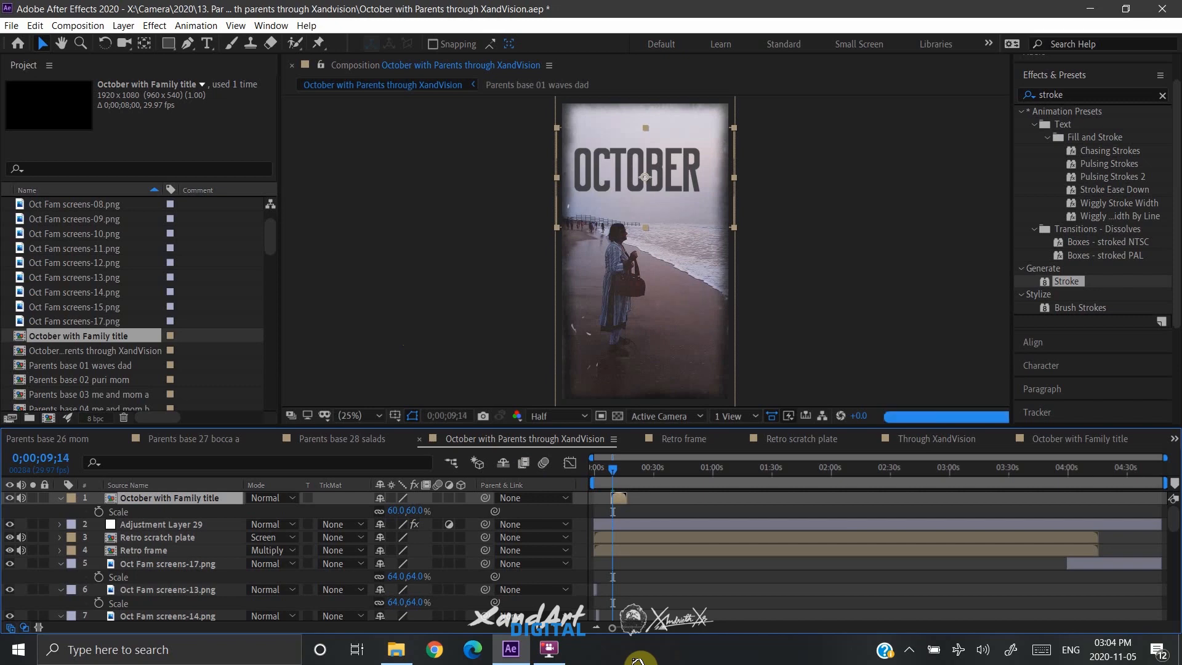
{"action": "left_click", "coordinate": [413, 511]}
{"action": "type", "text": "50"}
{"action": "key", "text": "Return"}
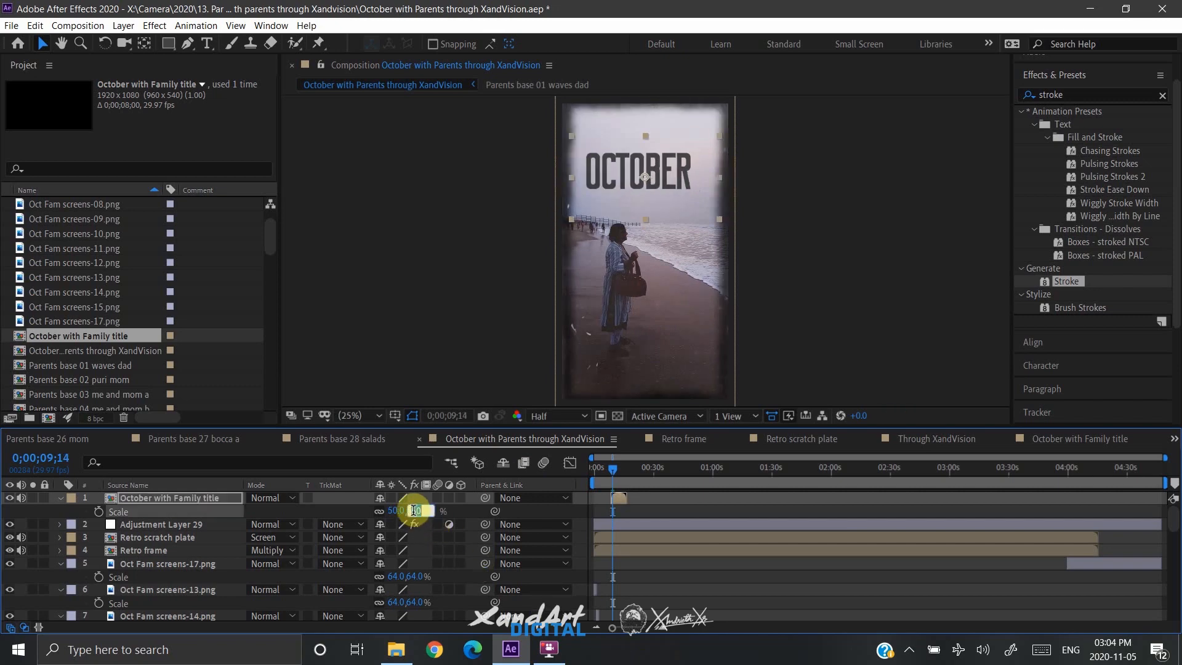
{"action": "key", "text": "Down"}
{"action": "key", "text": "Down"}
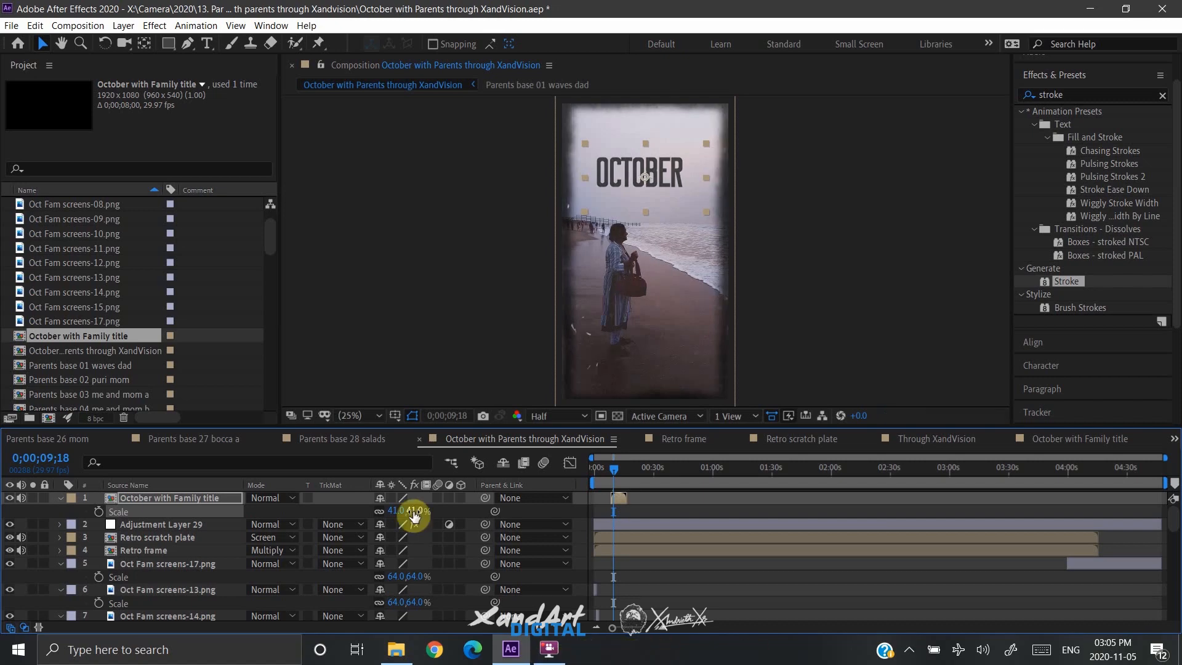
{"action": "type", "text": "60"}
{"action": "key", "text": "Return"}
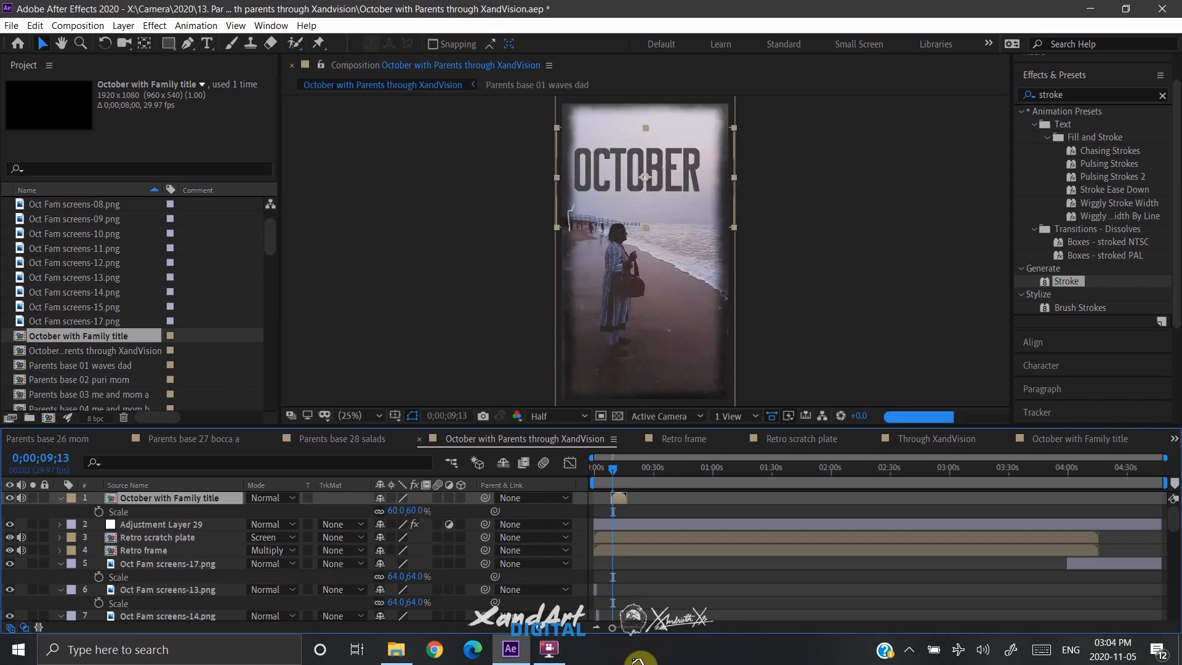
{"action": "key", "text": "Page_Up"}
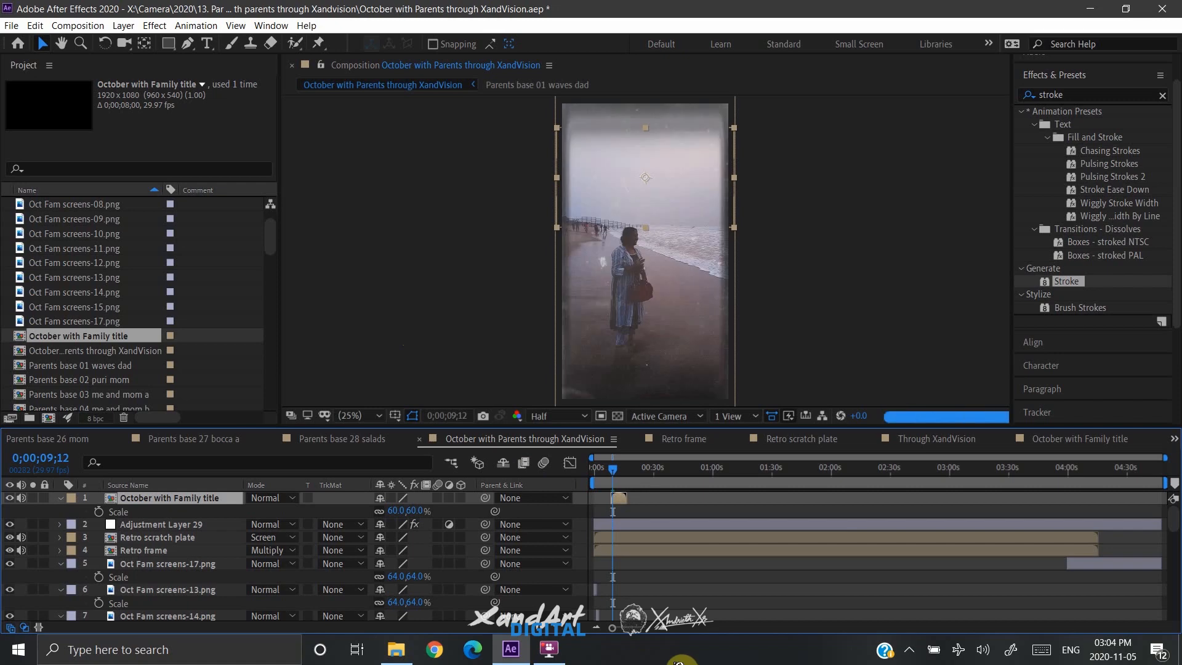
{"action": "key", "text": "Page_Down"}
{"action": "key", "text": "Page_Down"}
{"action": "key", "text": "Page_Down"}
{"action": "key", "text": "Page_Down"}
{"action": "key", "text": "Page_Down"}
{"action": "key", "text": "Page_Down"}
{"action": "key", "text": "Page_Down"}
{"action": "key", "text": "Page_Down"}
{"action": "key", "text": "Page_Down"}
{"action": "key", "text": "Page_Down"}
{"action": "key", "text": "Page_Down"}
{"action": "key", "text": "Page_Down"}
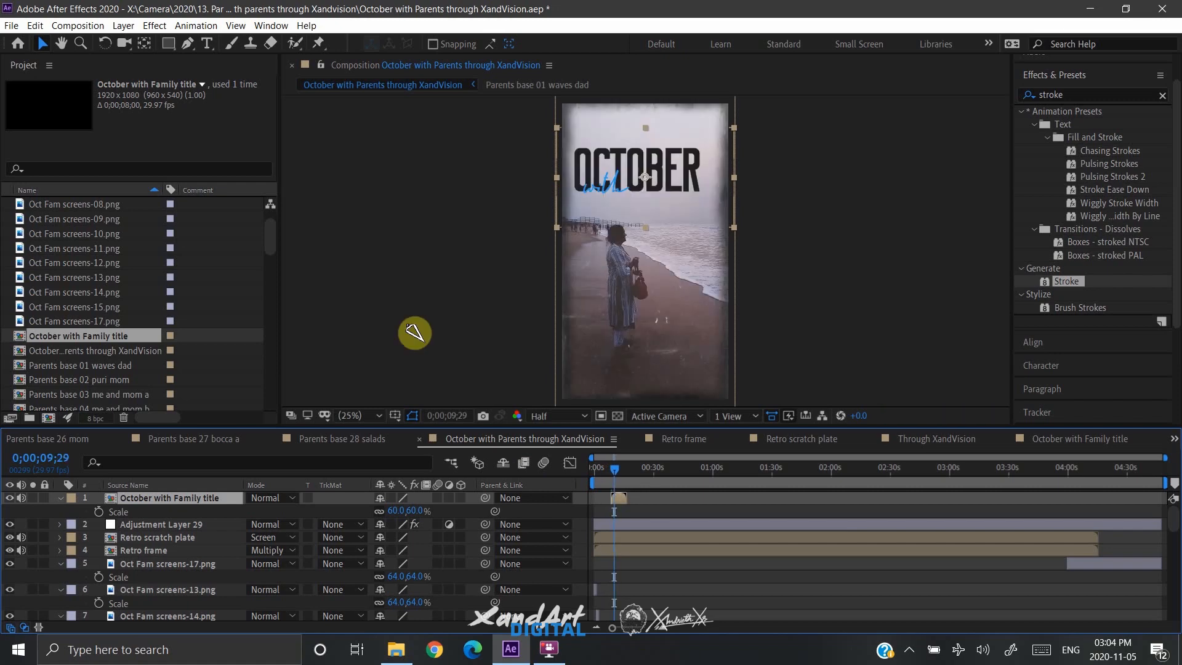
{"action": "key", "text": "Page_Up"}
{"action": "key", "text": "Page_Up"}
{"action": "key", "text": "Page_Up"}
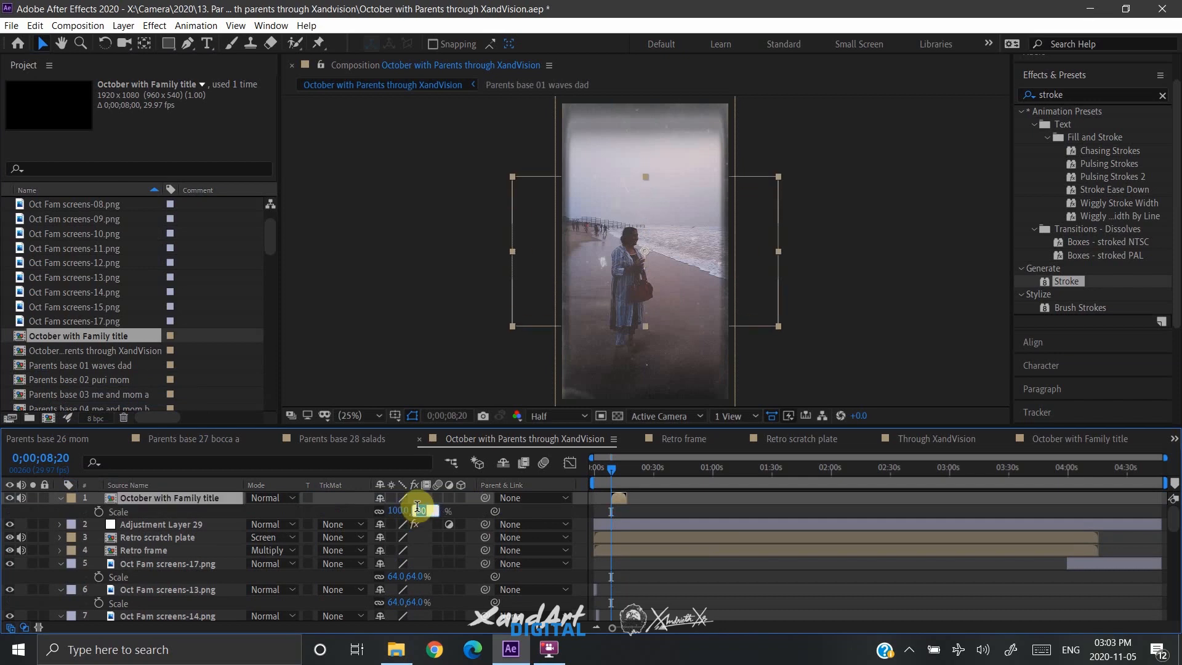
{"action": "left_click", "coordinate": [127, 499]}
{"action": "key", "text": "Delete"}
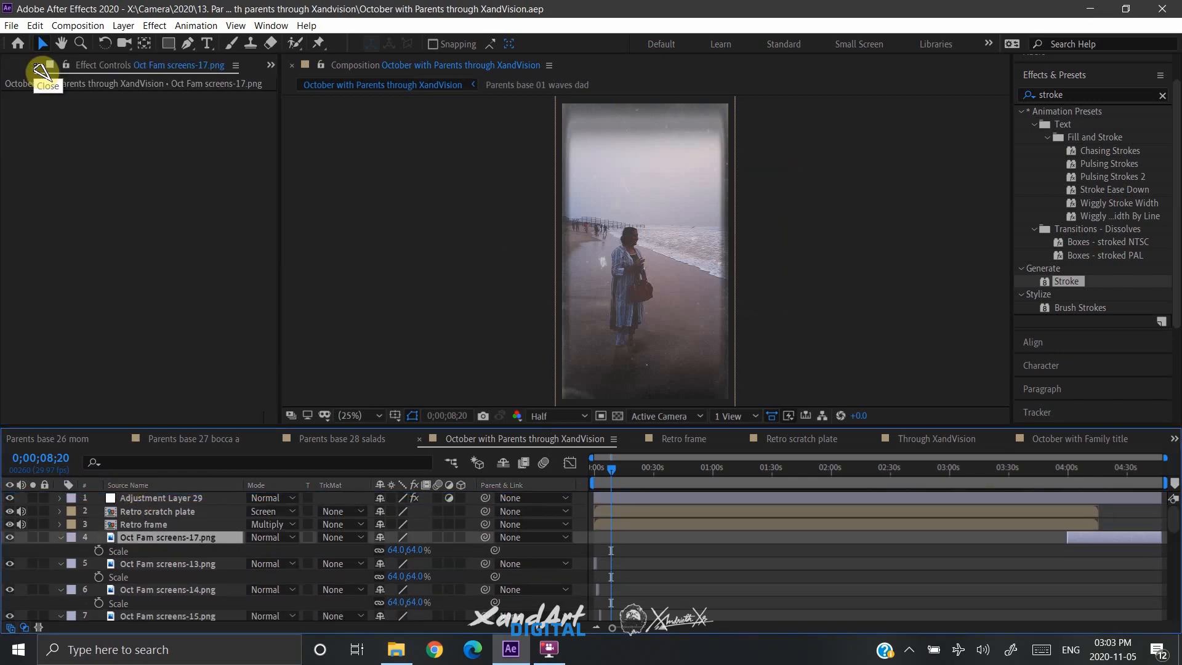
{"action": "left_click", "coordinate": [551, 439]}
{"action": "key", "text": "shift+Page_Up"}
{"action": "key", "text": "shift+Page_Up"}
{"action": "key", "text": "shift+Page_Up"}
{"action": "key", "text": "shift+Page_Up"}
{"action": "key", "text": "shift+Page_Up"}
{"action": "key", "text": "shift+Page_Up"}
{"action": "key", "text": "shift+Page_Up"}
{"action": "key", "text": "shift+Page_Up"}
{"action": "key", "text": "shift+Page_Up"}
{"action": "key", "text": "shift+Page_Up"}
{"action": "key", "text": "shift+Page_Up"}
{"action": "key", "text": "shift+Page_Up"}
{"action": "key", "text": "shift+Page_Up"}
{"action": "key", "text": "shift+Page_Up"}
{"action": "key", "text": "shift+Page_Up"}
{"action": "key", "text": "shift+Page_Up"}
{"action": "key", "text": "shift+Page_Up"}
{"action": "key", "text": "shift+Page_Up"}
{"action": "key", "text": "shift+Page_Up"}
{"action": "key", "text": "shift+Page_Up"}
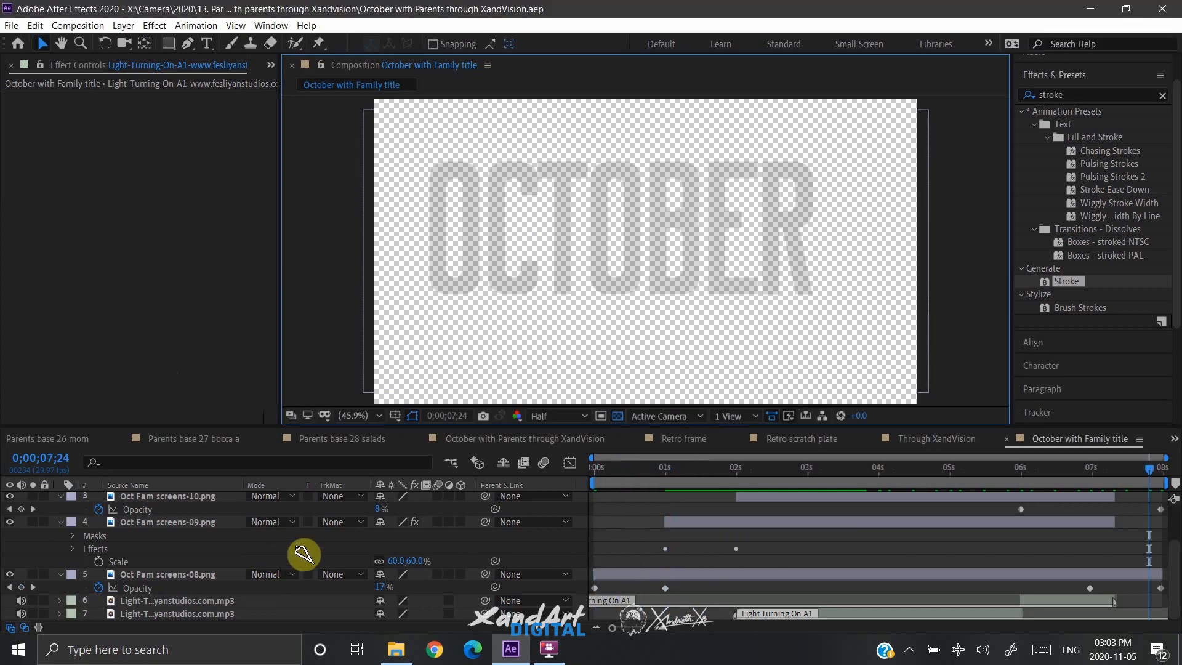
{"action": "key", "text": "shift+Page_Up"}
{"action": "key", "text": "shift+Page_Up"}
{"action": "key", "text": "shift+Page_Up"}
{"action": "key", "text": "shift+Page_Up"}
{"action": "key", "text": "shift+Page_Up"}
{"action": "key", "text": "shift+Page_Up"}
{"action": "key", "text": "Page_Up"}
{"action": "key", "text": "Page_Up"}
{"action": "key", "text": "Page_Up"}
{"action": "key", "text": "Page_Up"}
{"action": "key", "text": "Page_Up"}
{"action": "key", "text": "Page_Up"}
{"action": "key", "text": "Page_Up"}
{"action": "key", "text": "Page_Up"}
{"action": "key", "text": "Page_Up"}
{"action": "key", "text": "Page_Up"}
{"action": "key", "text": "Page_Up"}
{"action": "key", "text": "Page_Up"}
{"action": "key", "text": "Page_Up"}
{"action": "key", "text": "Page_Up"}
{"action": "key", "text": "Page_Up"}
{"action": "key", "text": "Page_Up"}
{"action": "key", "text": "Page_Up"}
{"action": "key", "text": "Page_Up"}
{"action": "key", "text": "Page_Up"}
{"action": "key", "text": "Page_Up"}
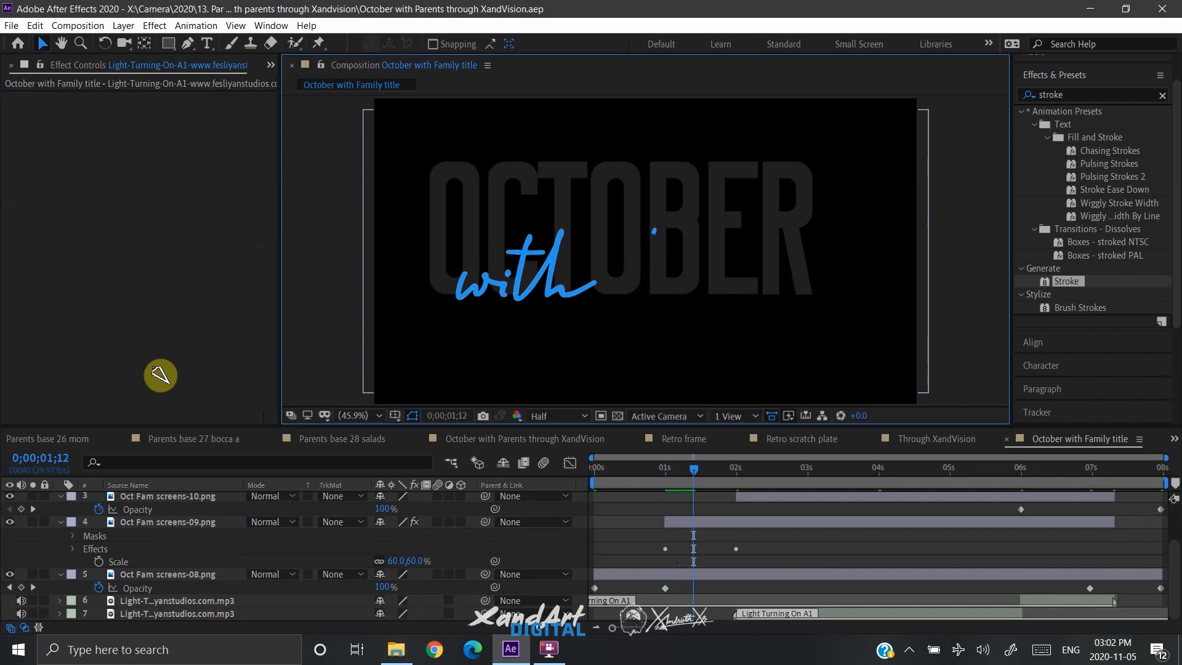
{"action": "key", "text": "Page_Up"}
{"action": "key", "text": "Page_Up"}
{"action": "key", "text": "Page_Up"}
{"action": "key", "text": "Page_Up"}
{"action": "key", "text": "Page_Up"}
{"action": "key", "text": "Page_Up"}
{"action": "key", "text": "Page_Up"}
{"action": "key", "text": "Page_Up"}
{"action": "key", "text": "Page_Up"}
{"action": "key", "text": "Page_Up"}
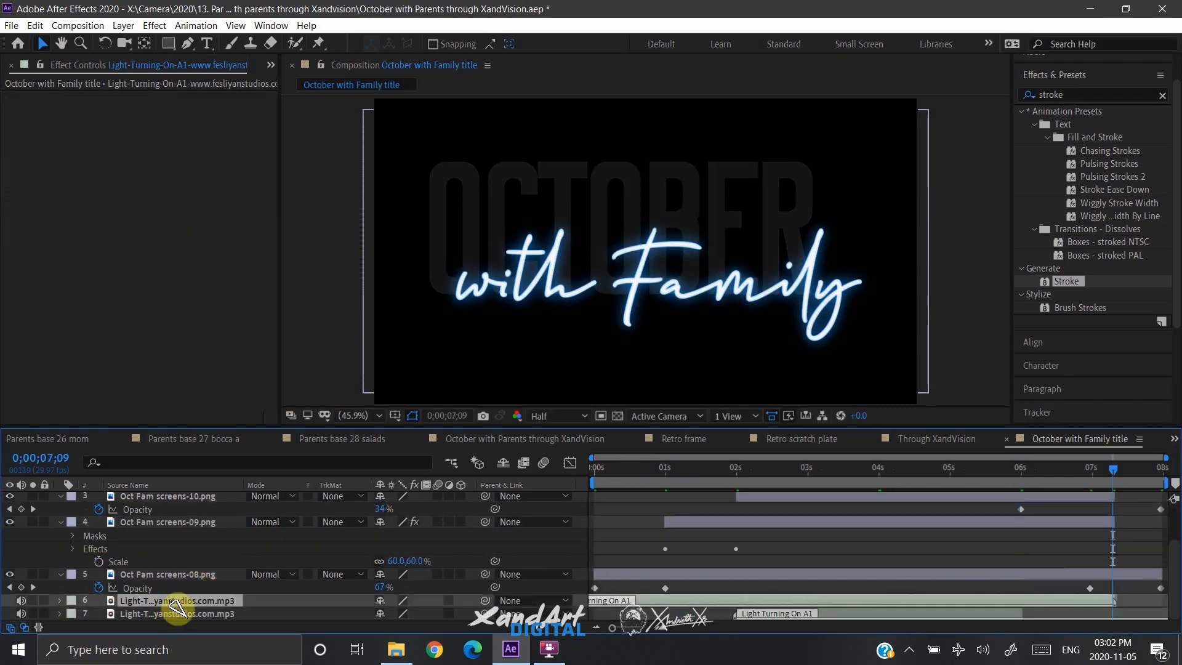
{"action": "left_click", "coordinate": [192, 525]}
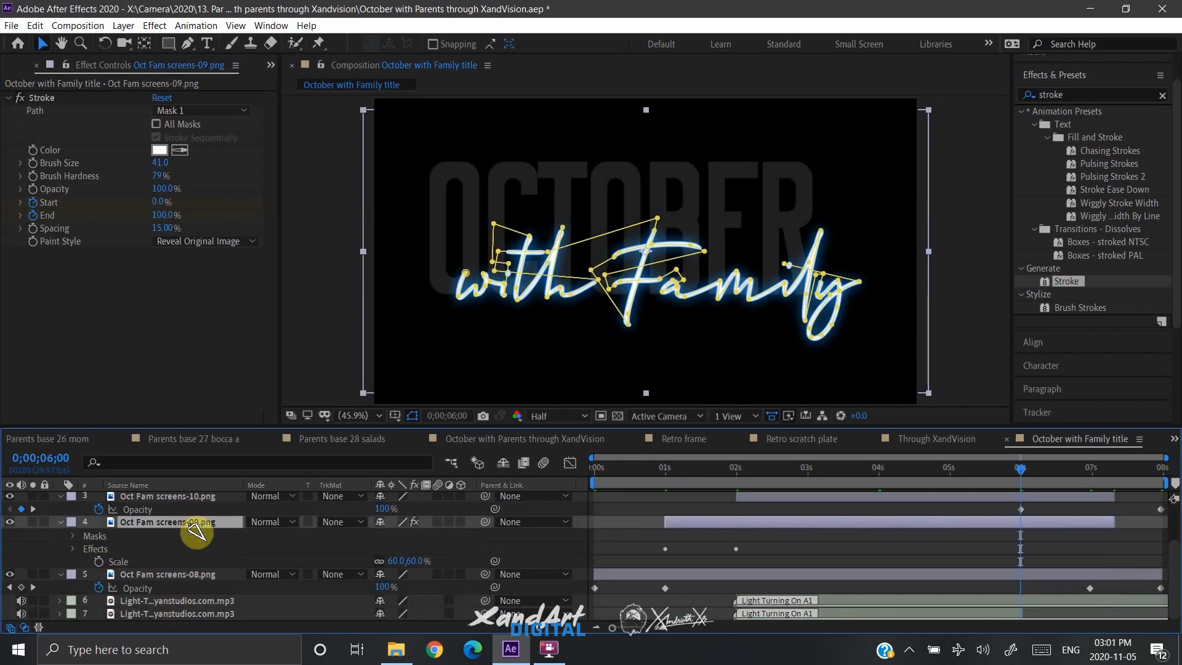
{"action": "double_click", "coordinate": [198, 612]}
{"action": "left_click", "coordinate": [512, 65]}
{"action": "double_click", "coordinate": [190, 611]}
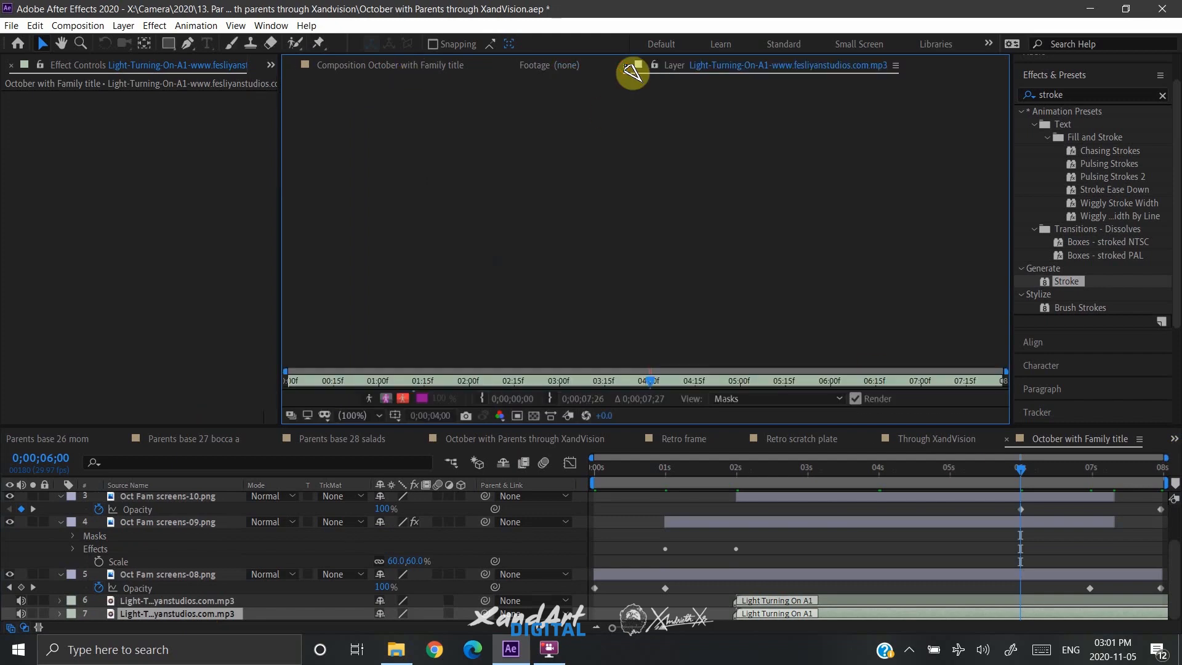
{"action": "left_click", "coordinate": [626, 65]}
{"action": "left_click", "coordinate": [191, 613]}
{"action": "key", "text": "Delete"}
{"action": "left_click", "coordinate": [190, 612]}
{"action": "key", "text": "ctrl+z"}
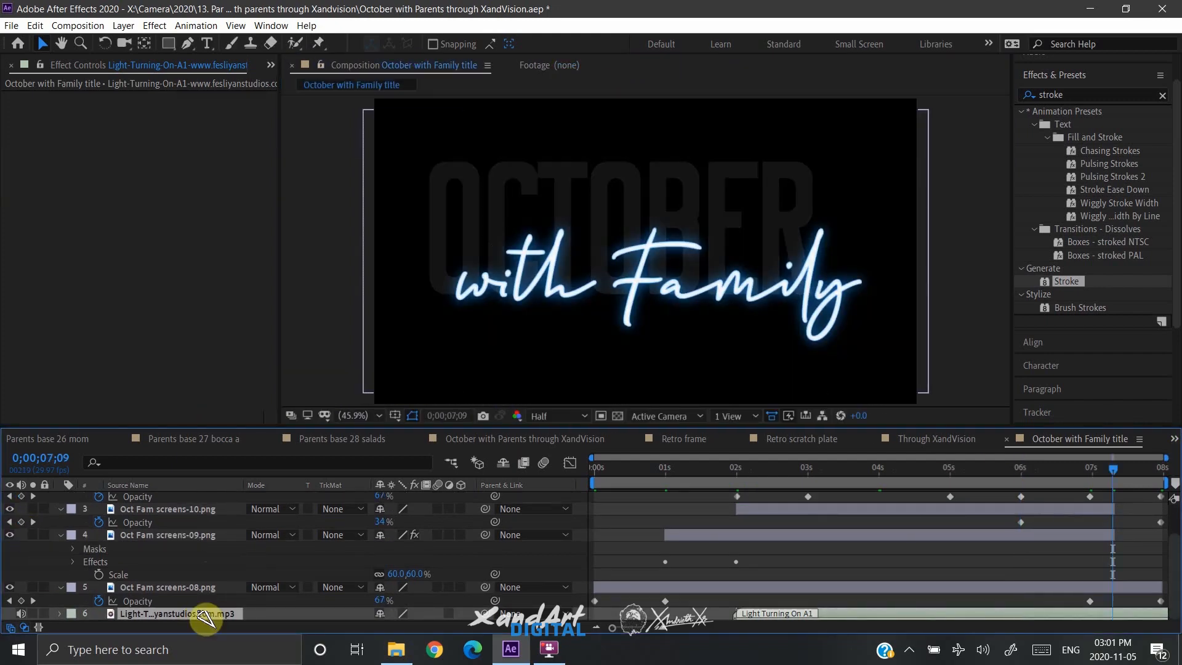
{"action": "key", "text": "ctrl+z"}
{"action": "scroll", "coordinate": [193, 504], "scroll_direction": "up", "scroll_amount": 2}
{"action": "key", "text": "ctrl+z"}
{"action": "scroll", "coordinate": [199, 554], "scroll_direction": "down", "scroll_amount": 1}
{"action": "key", "text": "ctrl+z"}
{"action": "scroll", "coordinate": [198, 554], "scroll_direction": "up", "scroll_amount": 1}
{"action": "scroll", "coordinate": [298, 586], "scroll_direction": "down", "scroll_amount": 1}
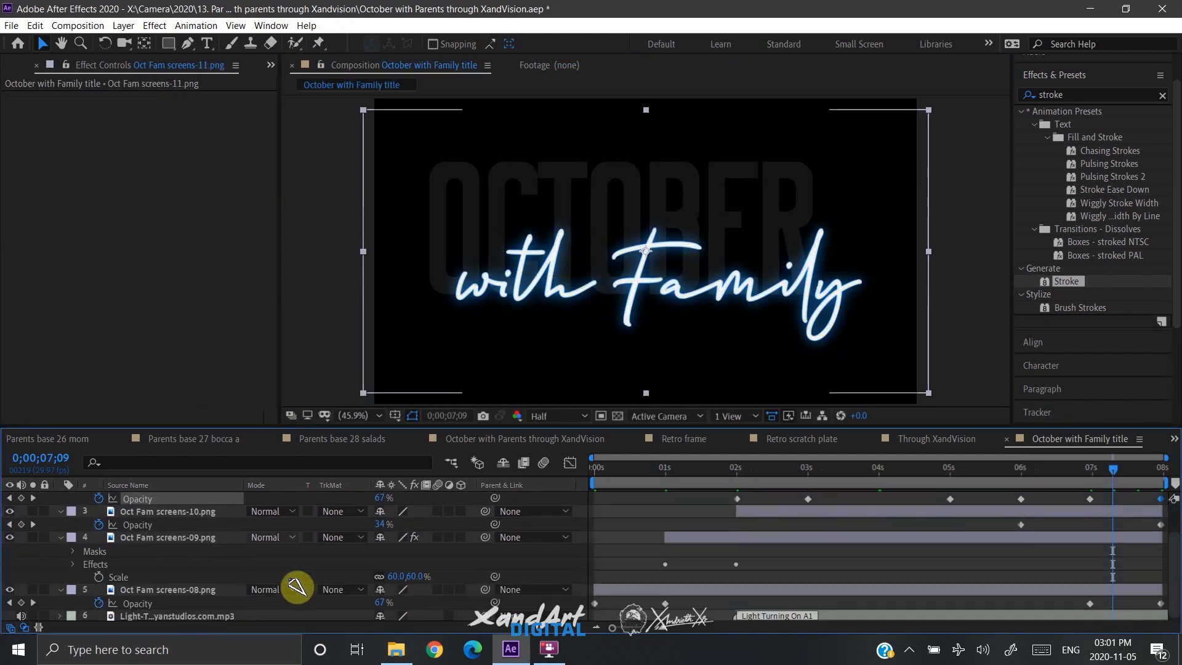
{"action": "scroll", "coordinate": [298, 585], "scroll_direction": "up", "scroll_amount": 1}
{"action": "key", "text": "shift+Page_Down"}
{"action": "key", "text": "shift+Page_Down"}
{"action": "left_click", "coordinate": [384, 510]}
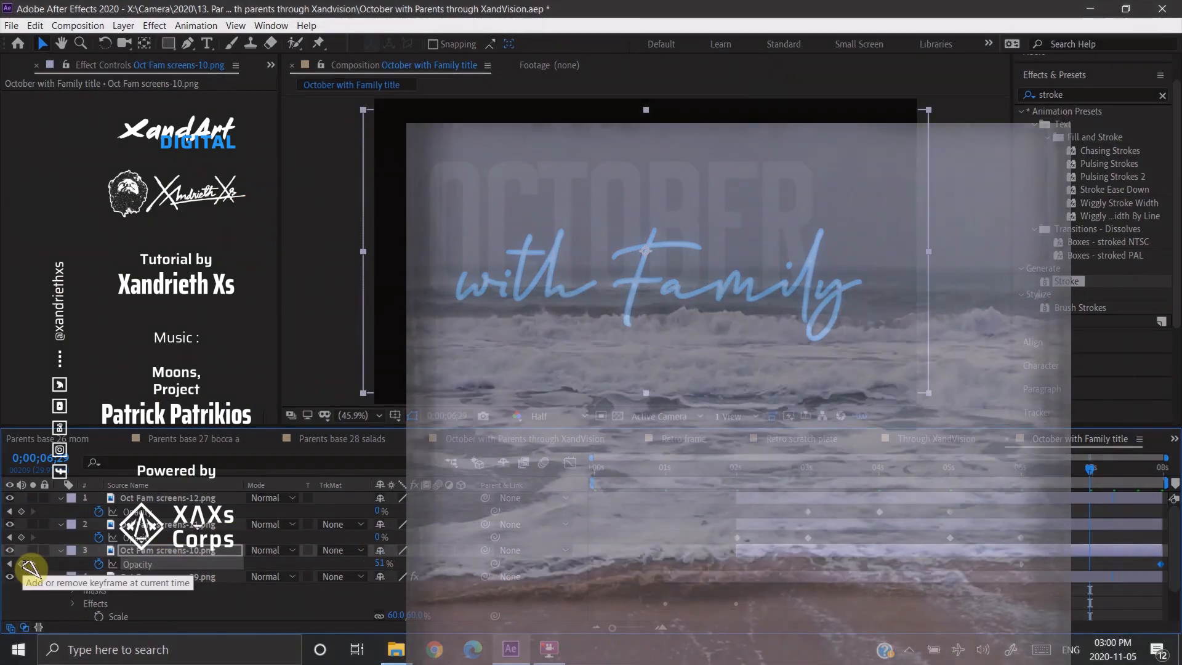
{"action": "key", "text": "shift+Page_Down"}
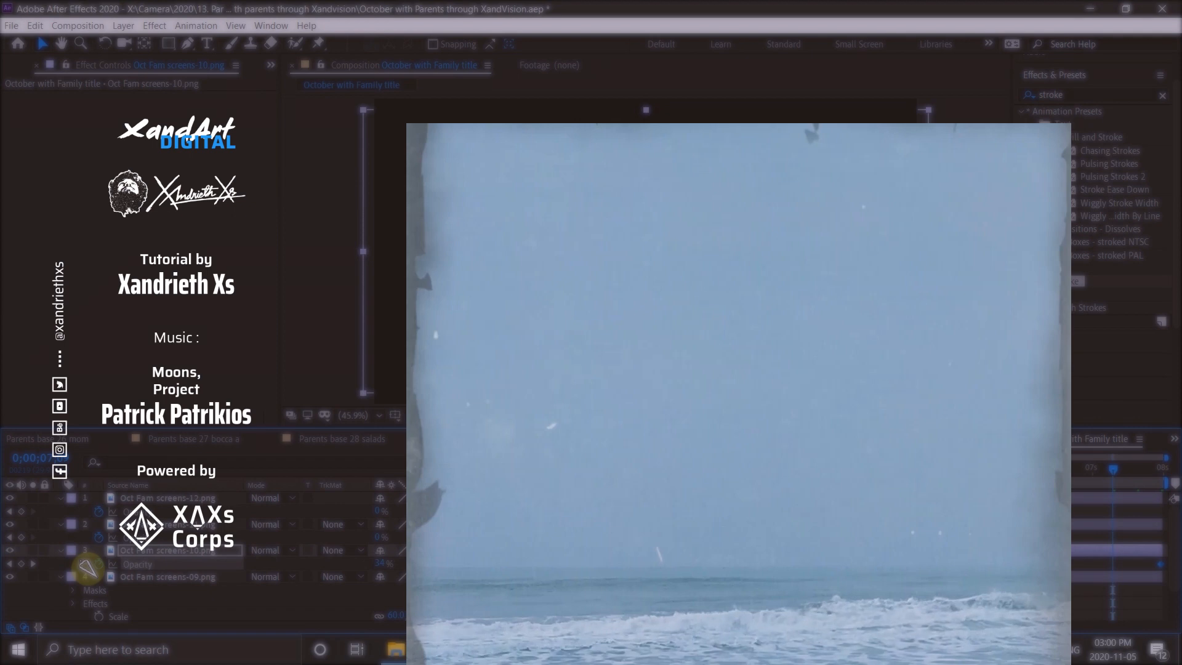